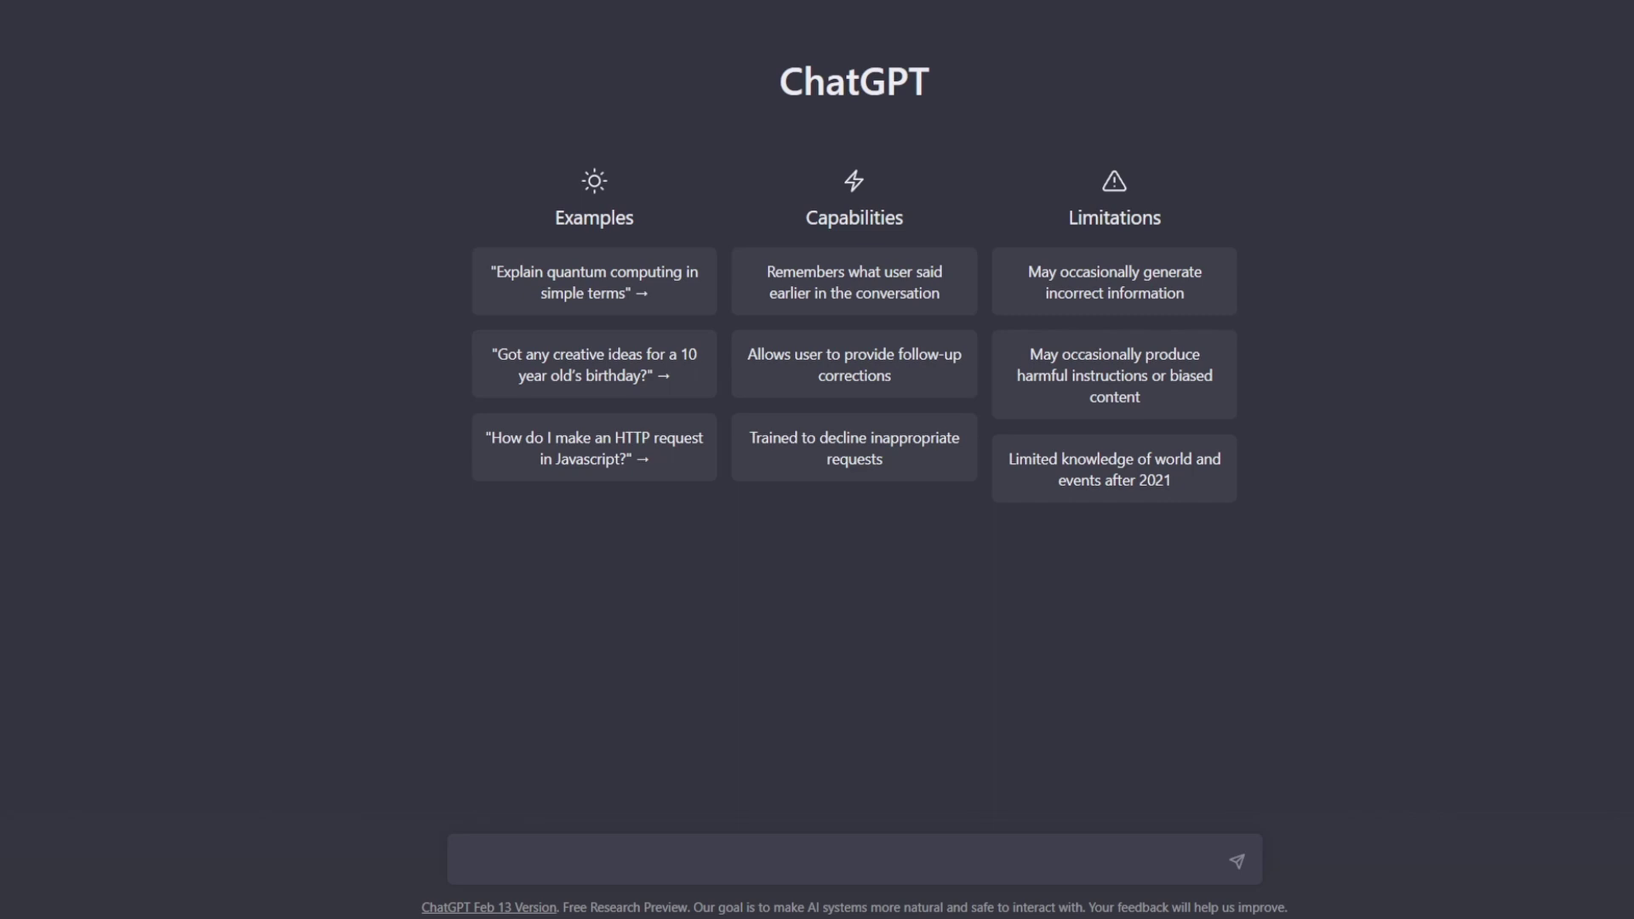
- Paste the request for ten song prompts into the message box and send it
type("Give me 10 song prompts, each with the following information: Subject Matter, Song Title Idea, Key, BPM, Instrument to write the song with")
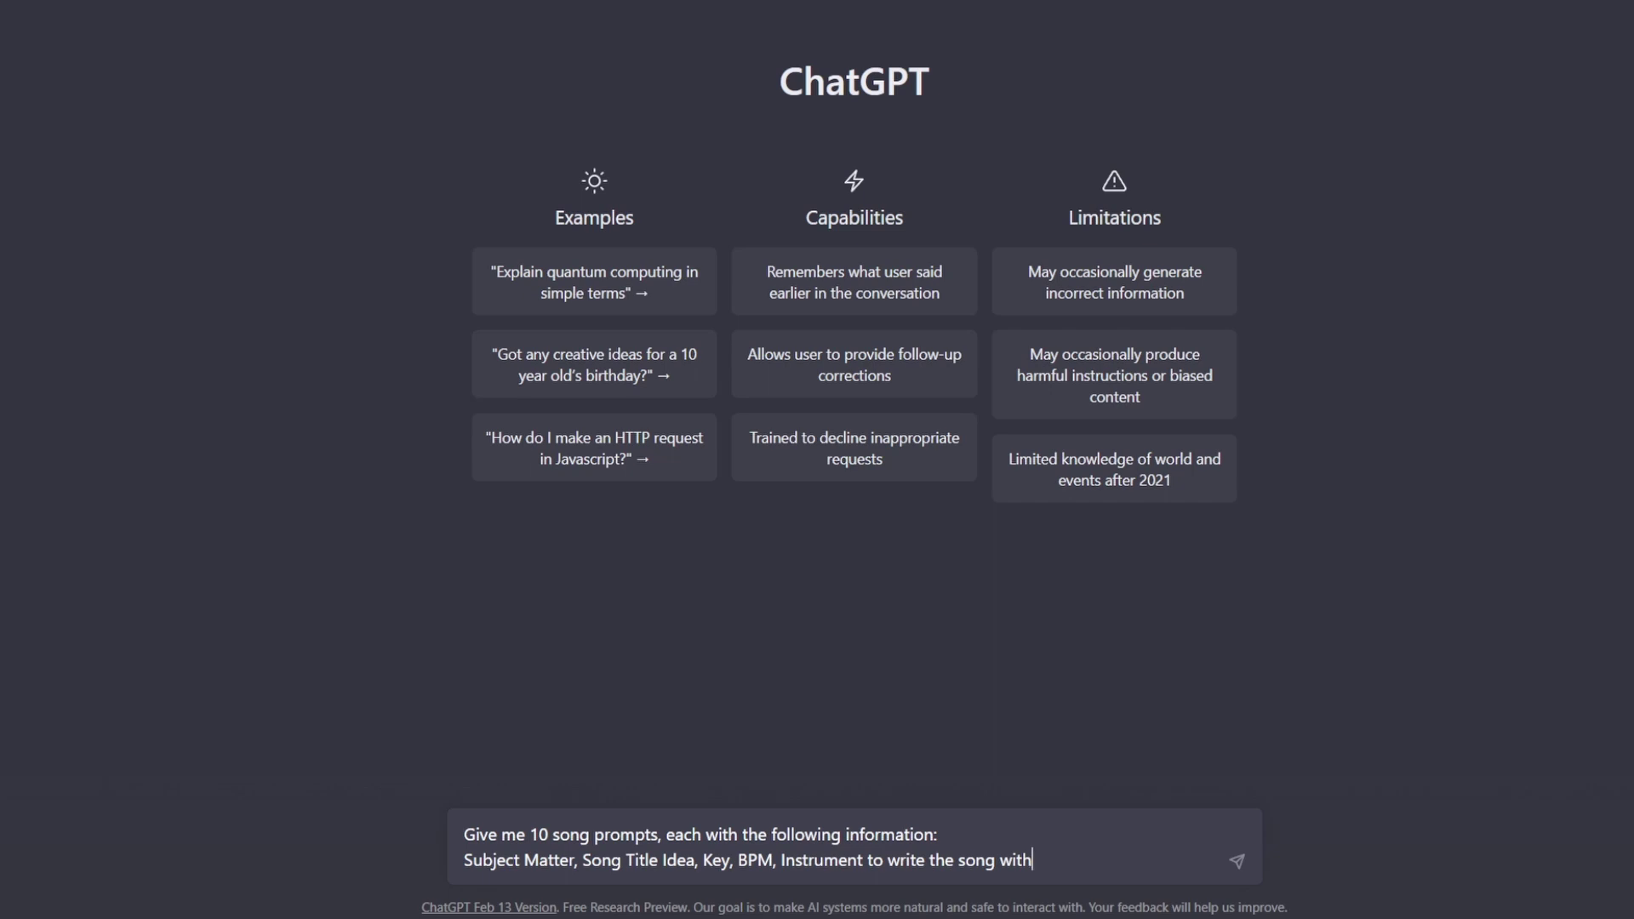
key("Return")
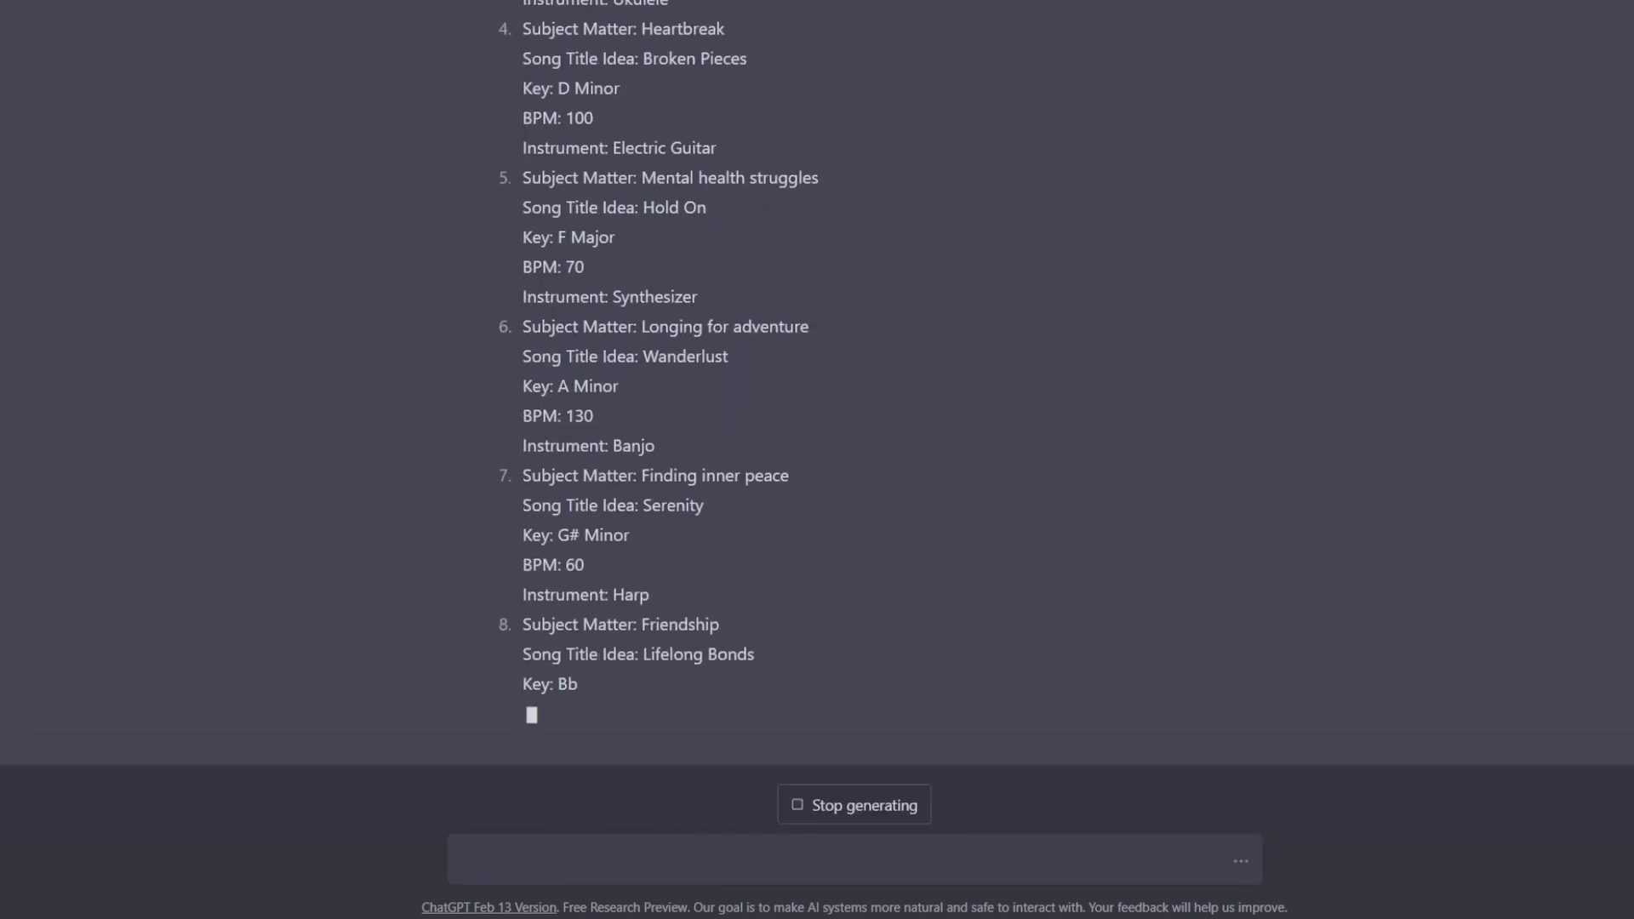
- Return to prompt 1, 'Stronger Than Before', and highlight its Subject Matter label
scroll(817, 409, "up", 10)
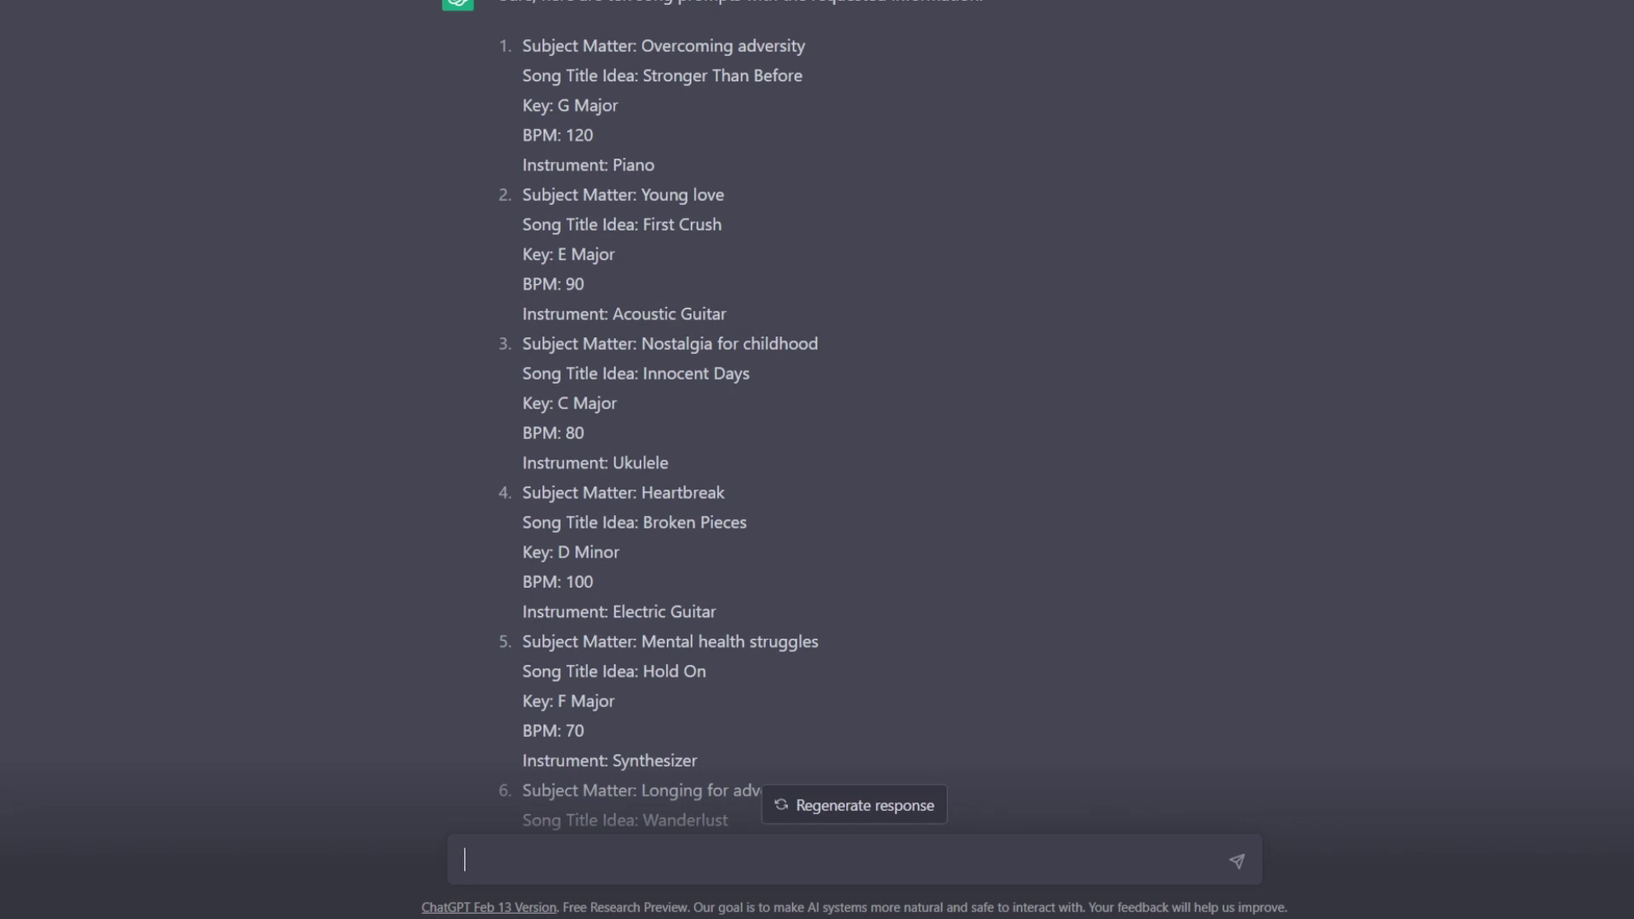
left_click_drag(522, 45, 634, 45)
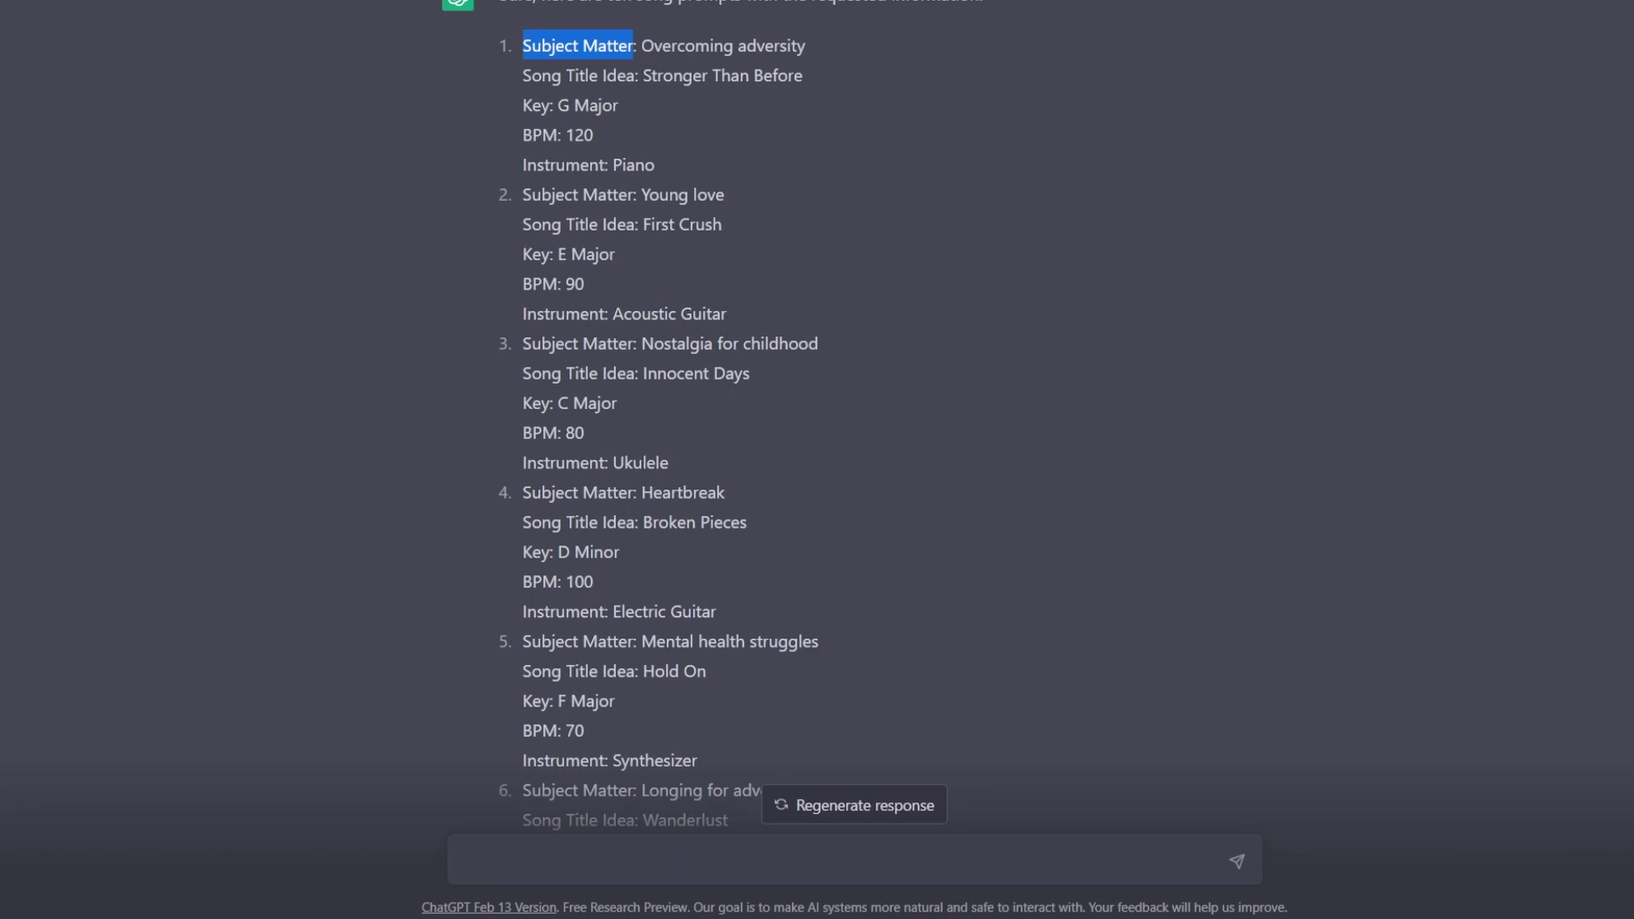
- Paste and send the request for ten prompts with five titles, Roman numeral progressions and instruments
left_click(464, 861)
type("Give me 10 song prompts with the following information: 5 song title ideas each, Roman numeral chord progression, Instrument to use to write the song - limited to piano, guitar, bass, and organ")
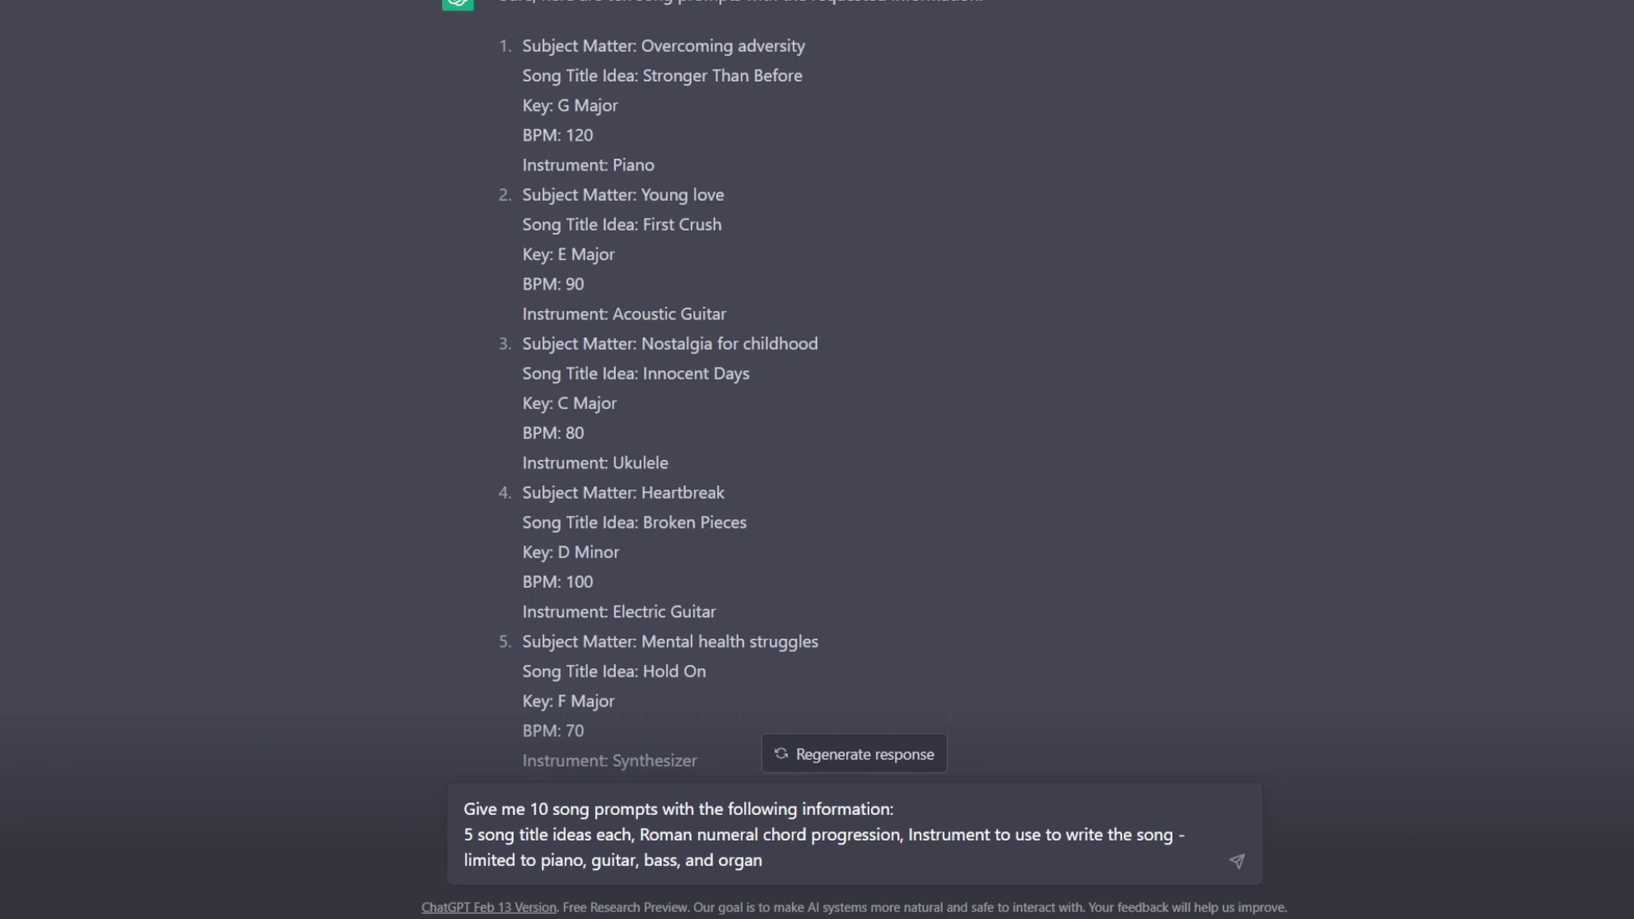
key("Return")
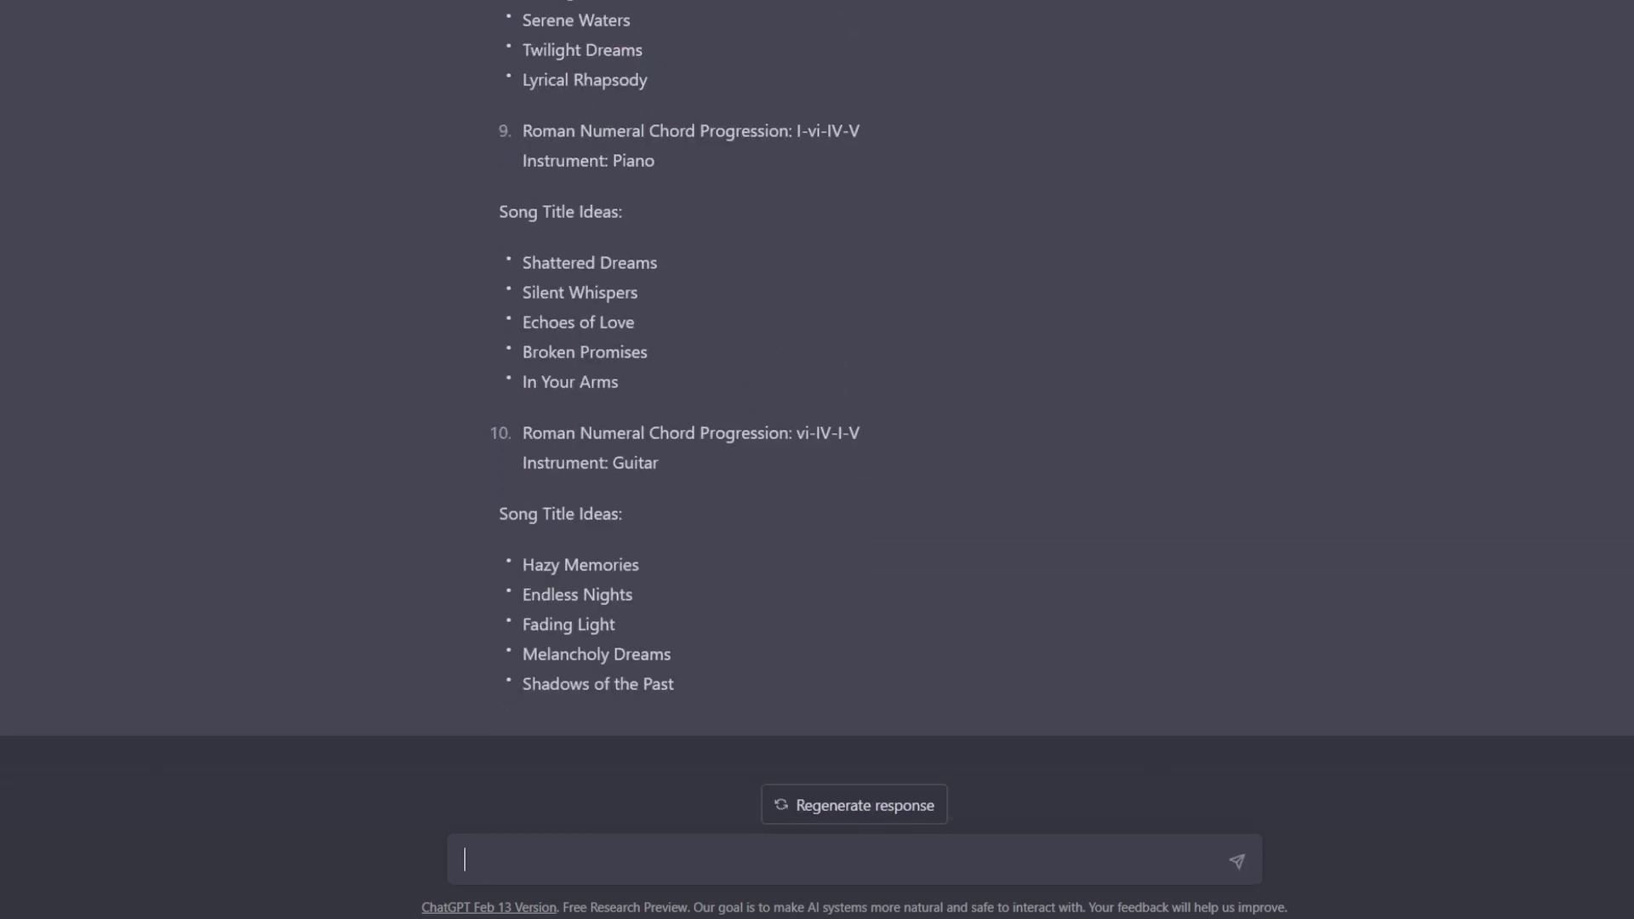
scroll(817, 409, "up", 2)
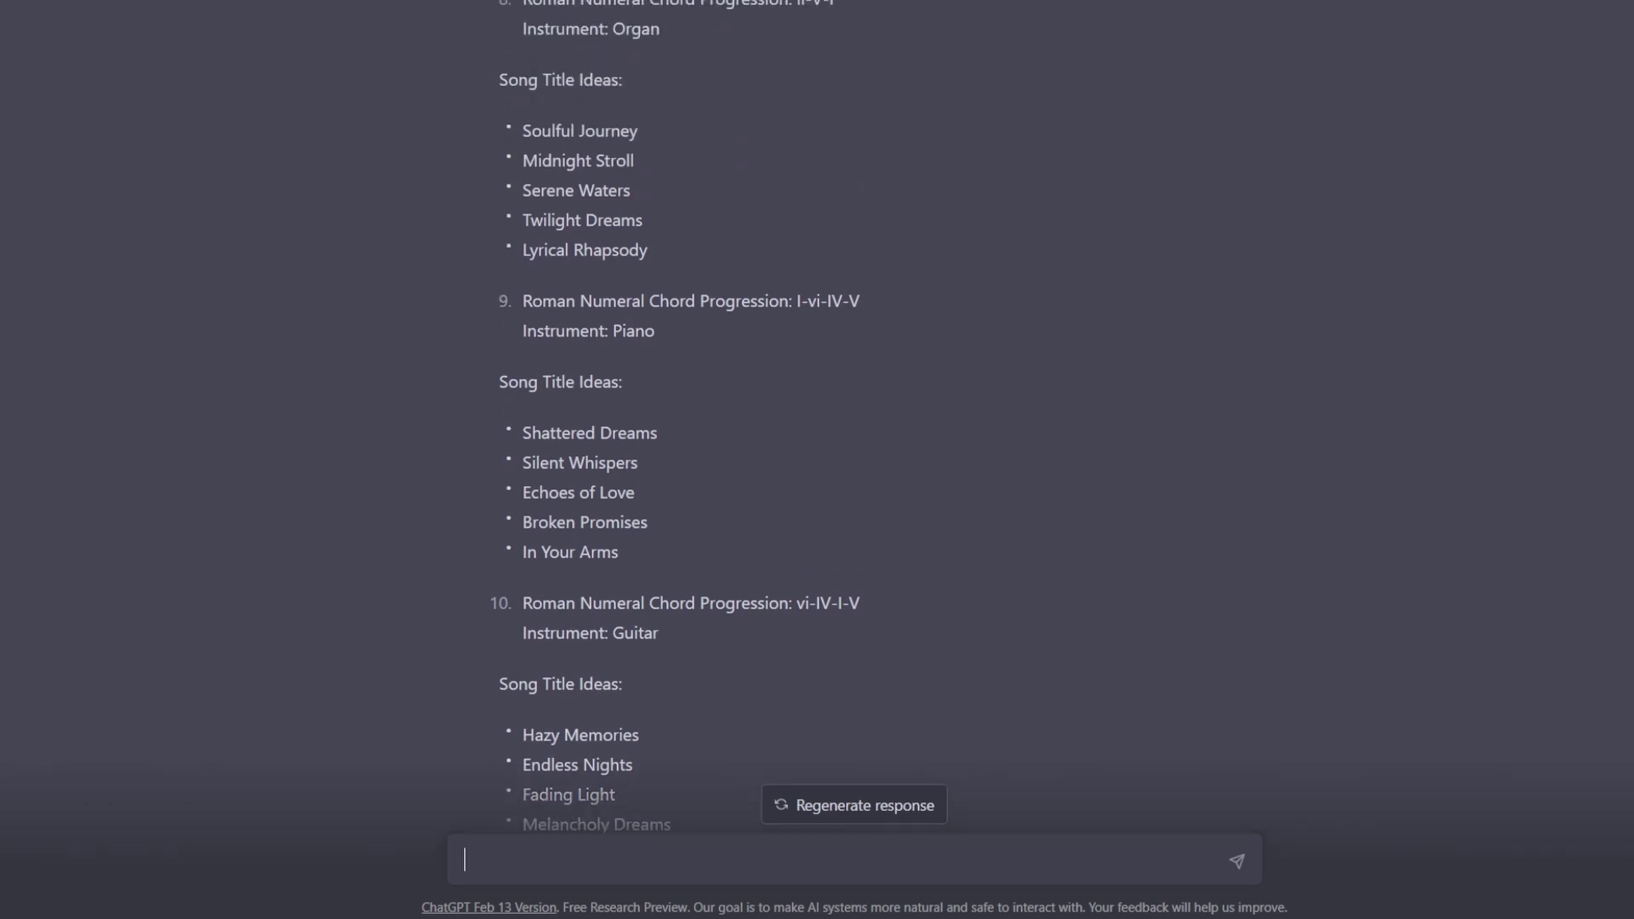
scroll(661, 426, "up", 20)
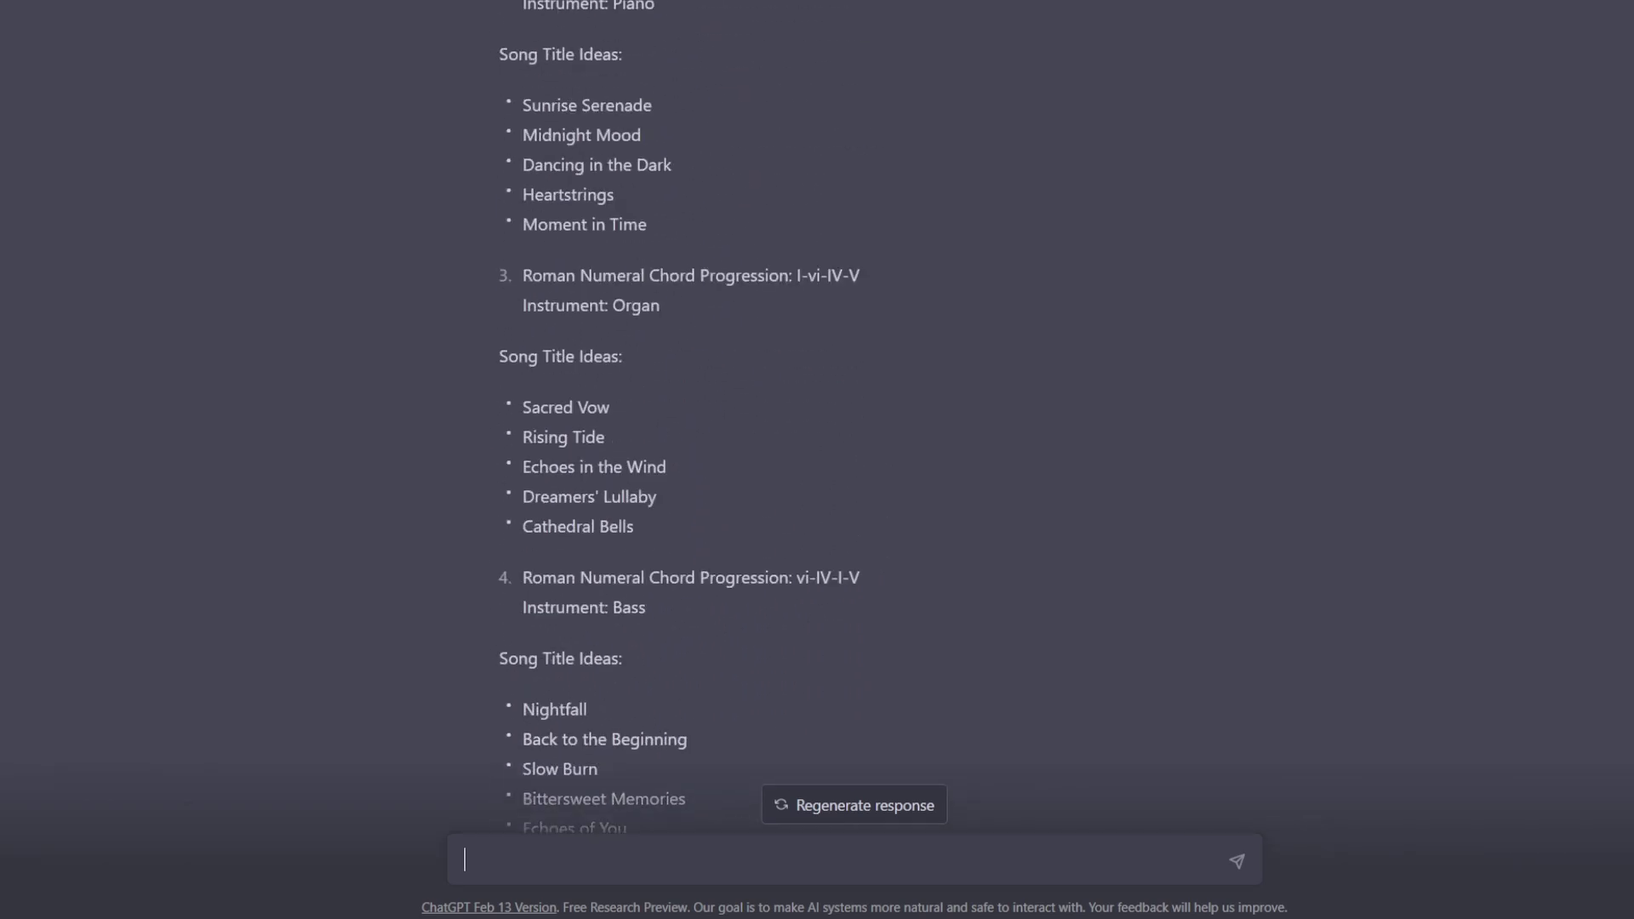
scroll(817, 426, "up", 8)
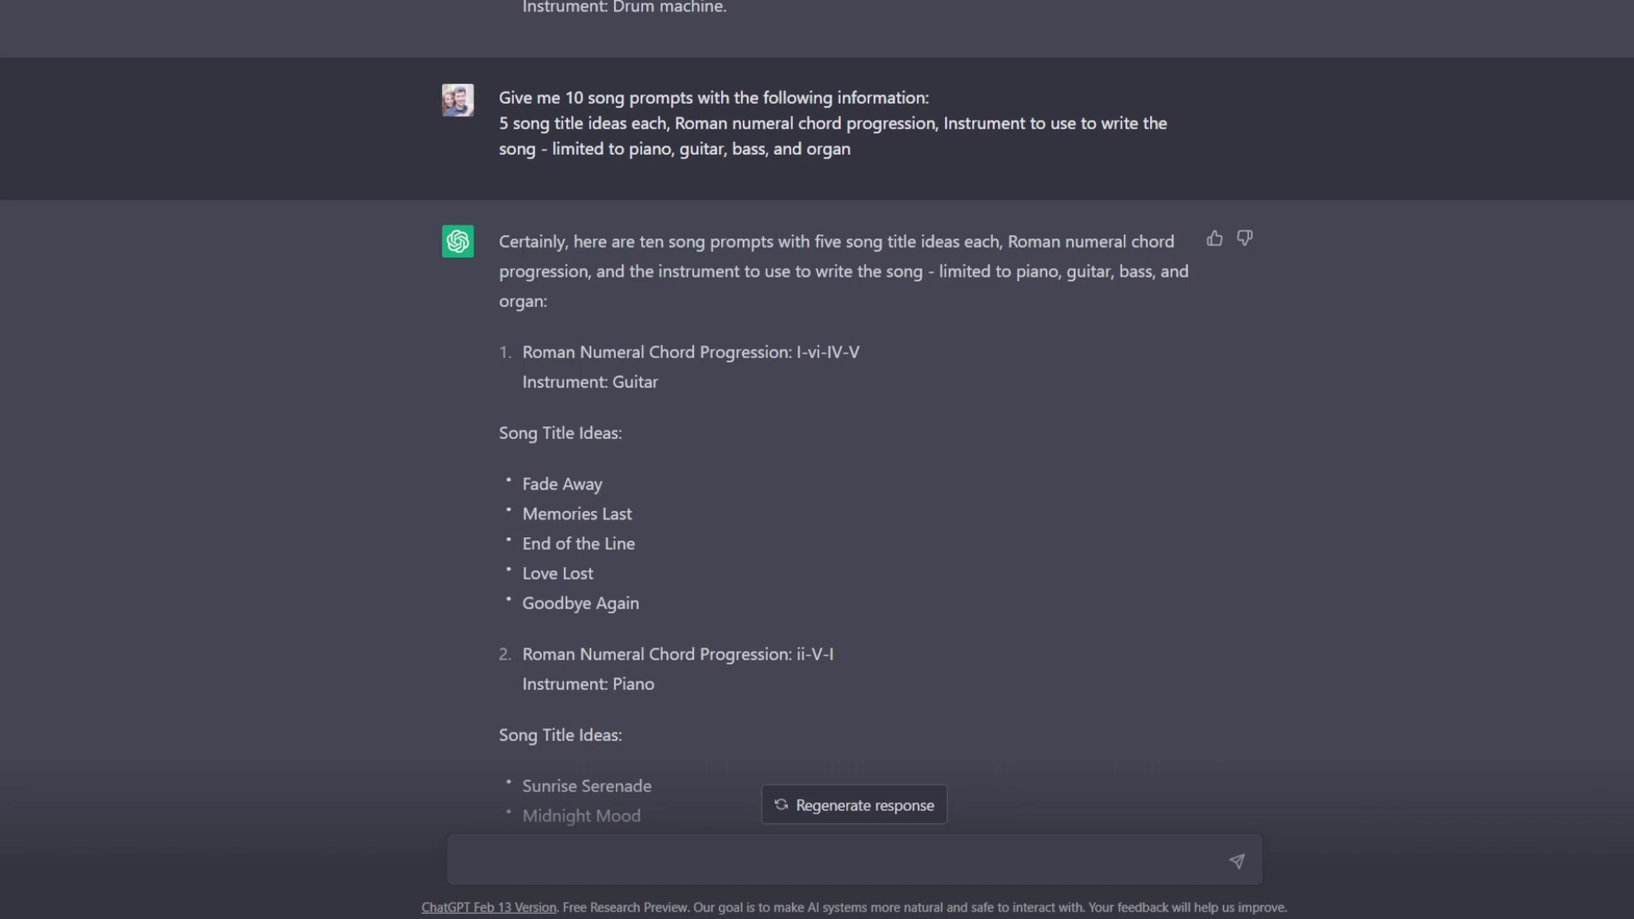
- Read through the chord progressions and title ideas of the ten prompts
scroll(817, 426, "down", 1)
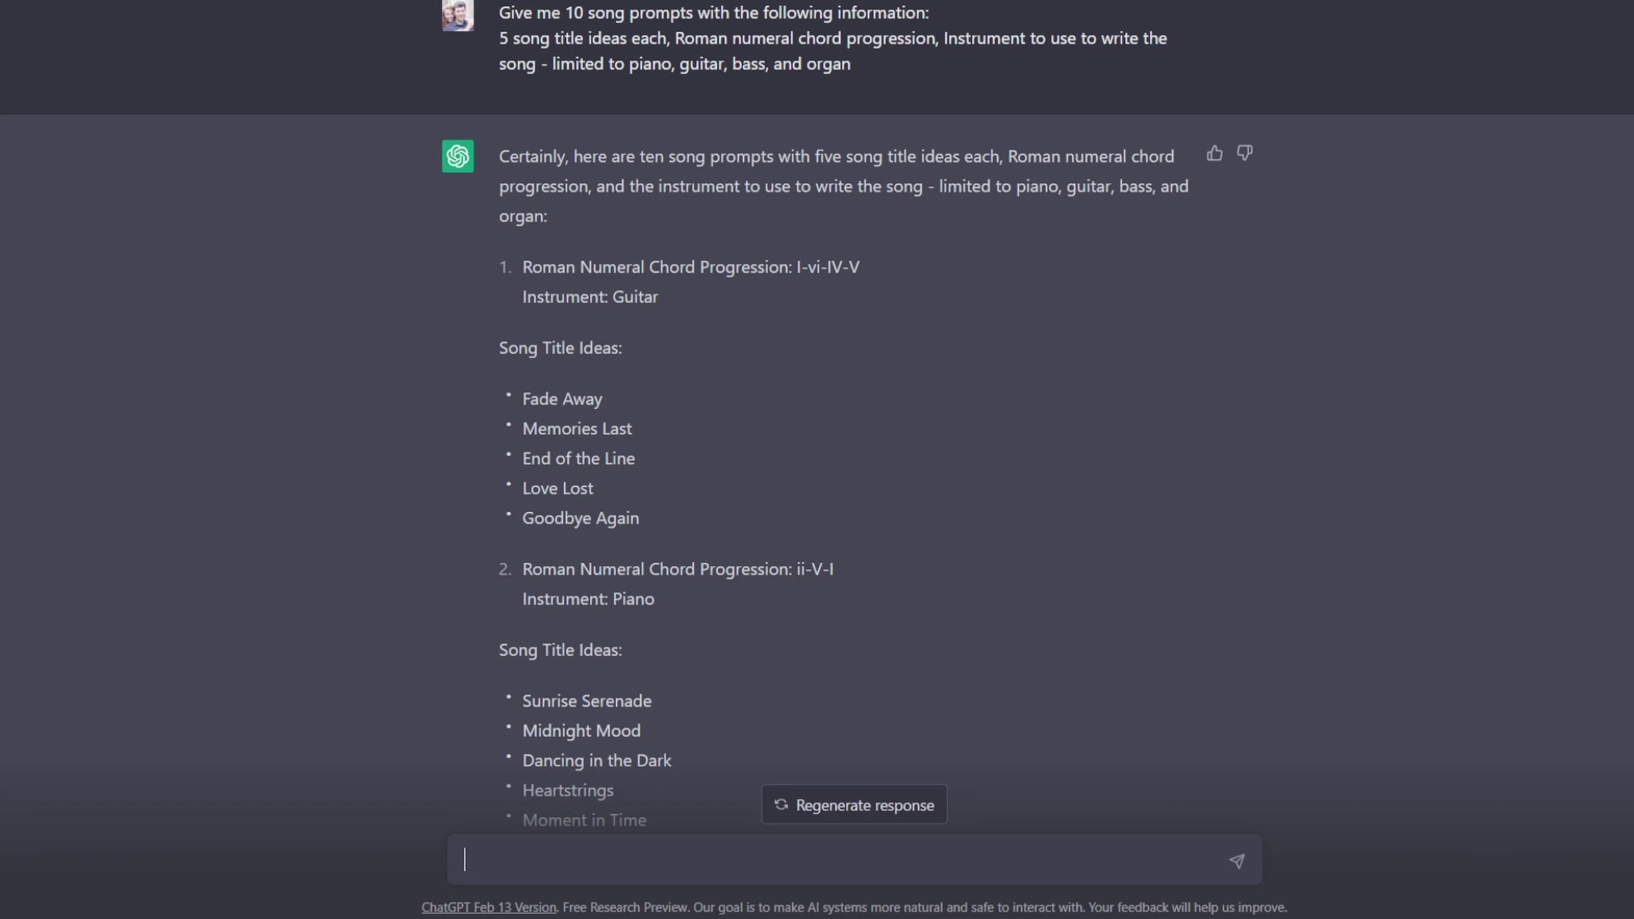
scroll(817, 426, "down", 2)
scroll(817, 425, "down", 5)
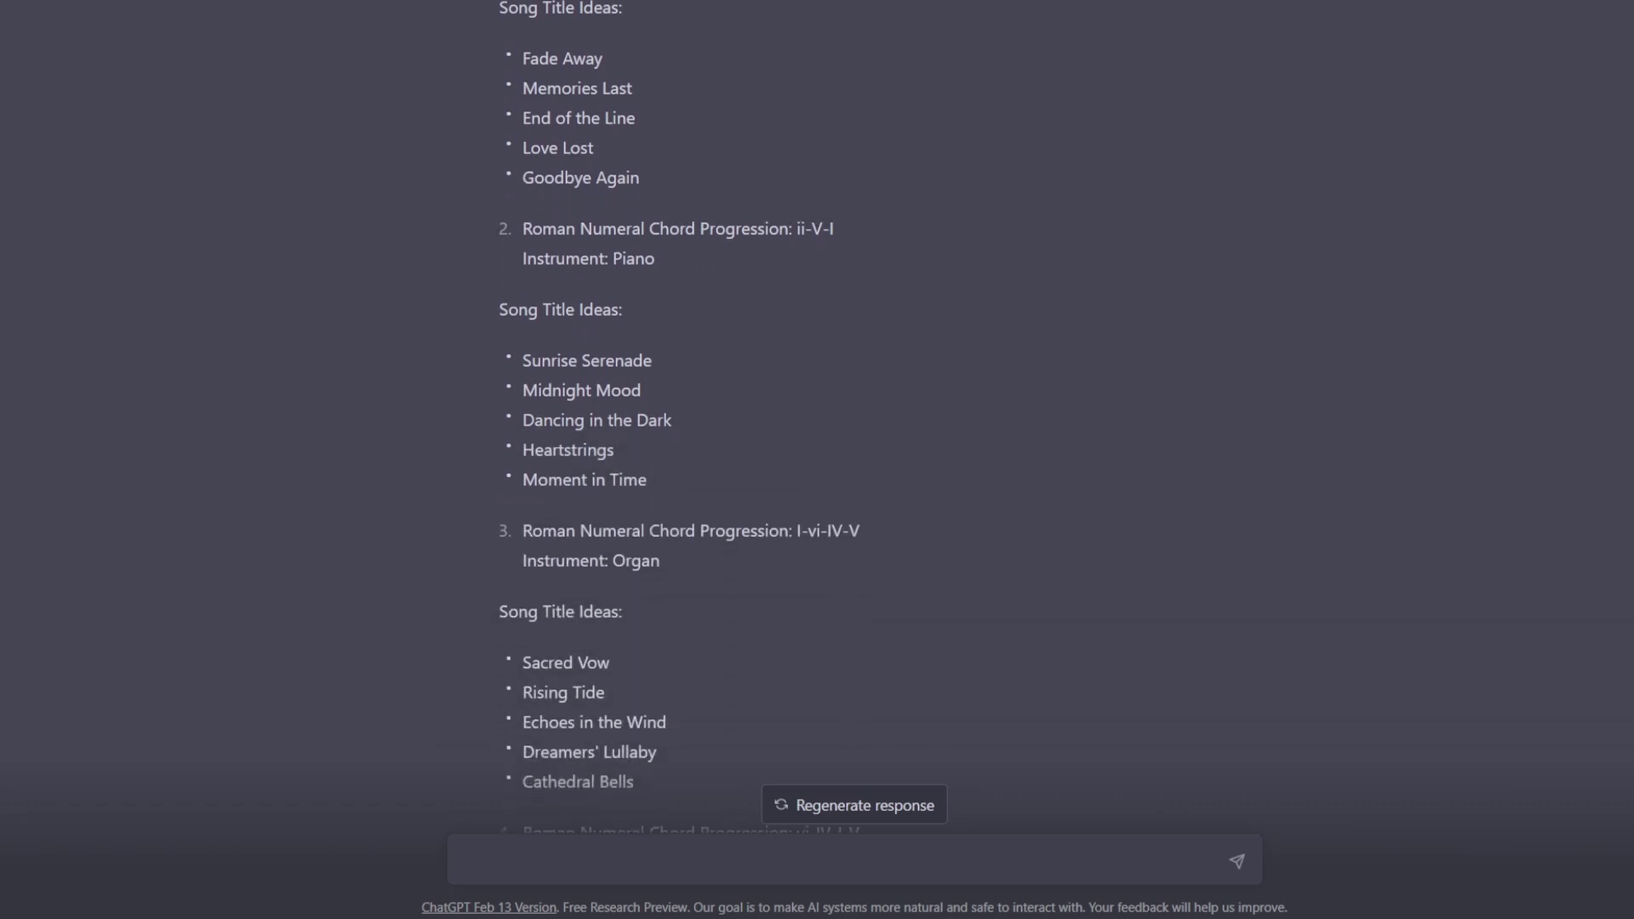
scroll(817, 425, "down", 4)
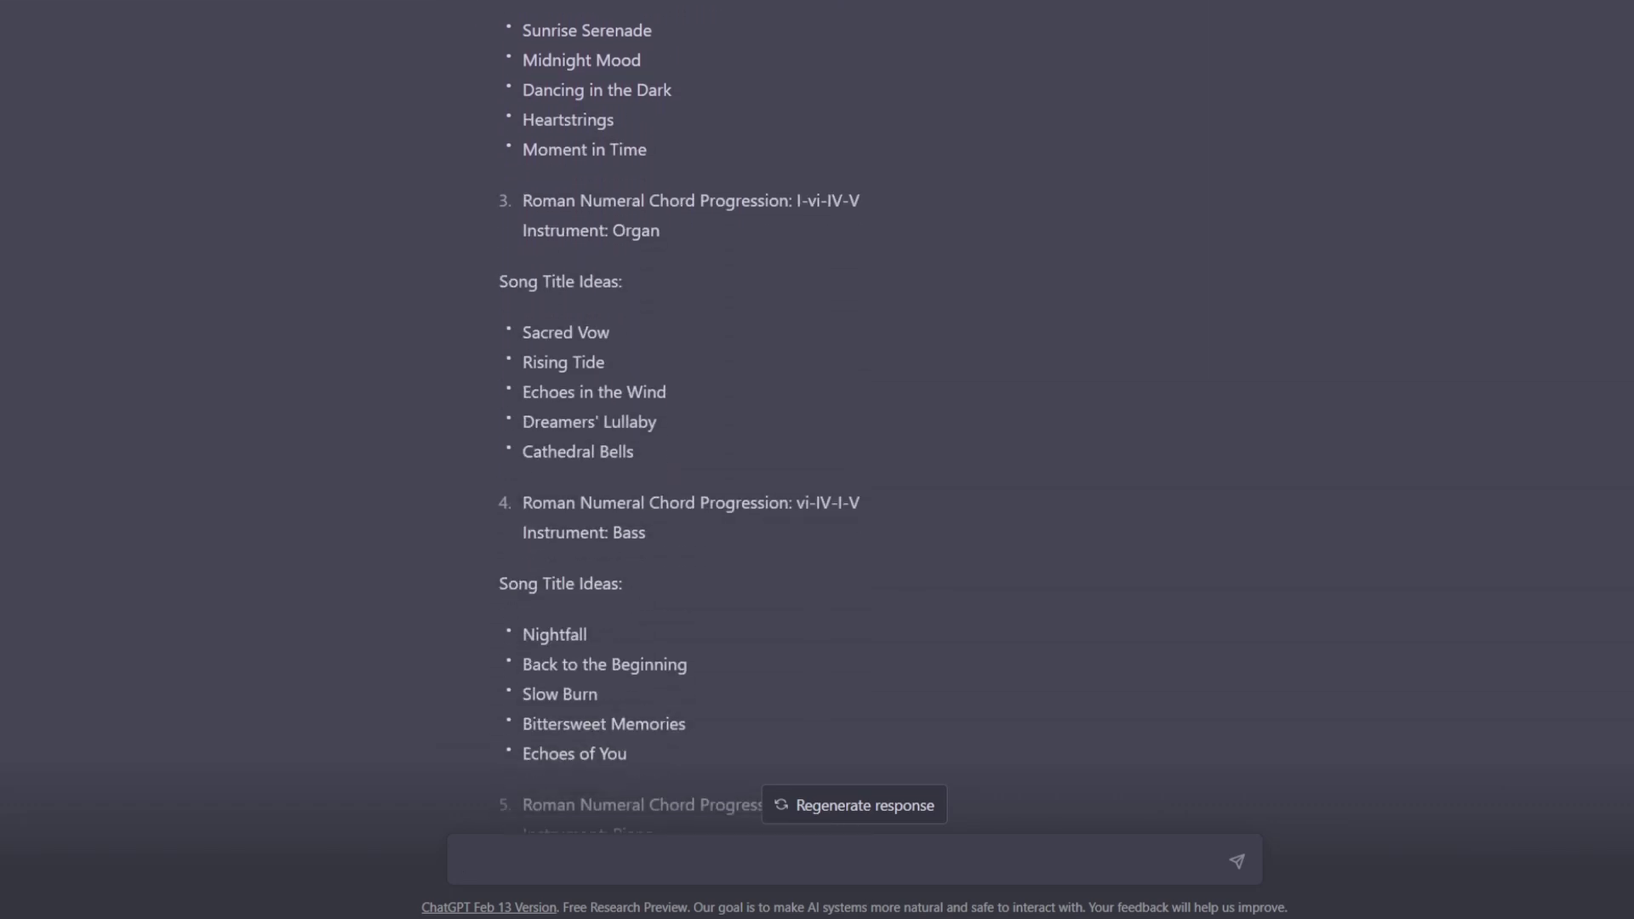
scroll(817, 424, "down", 3)
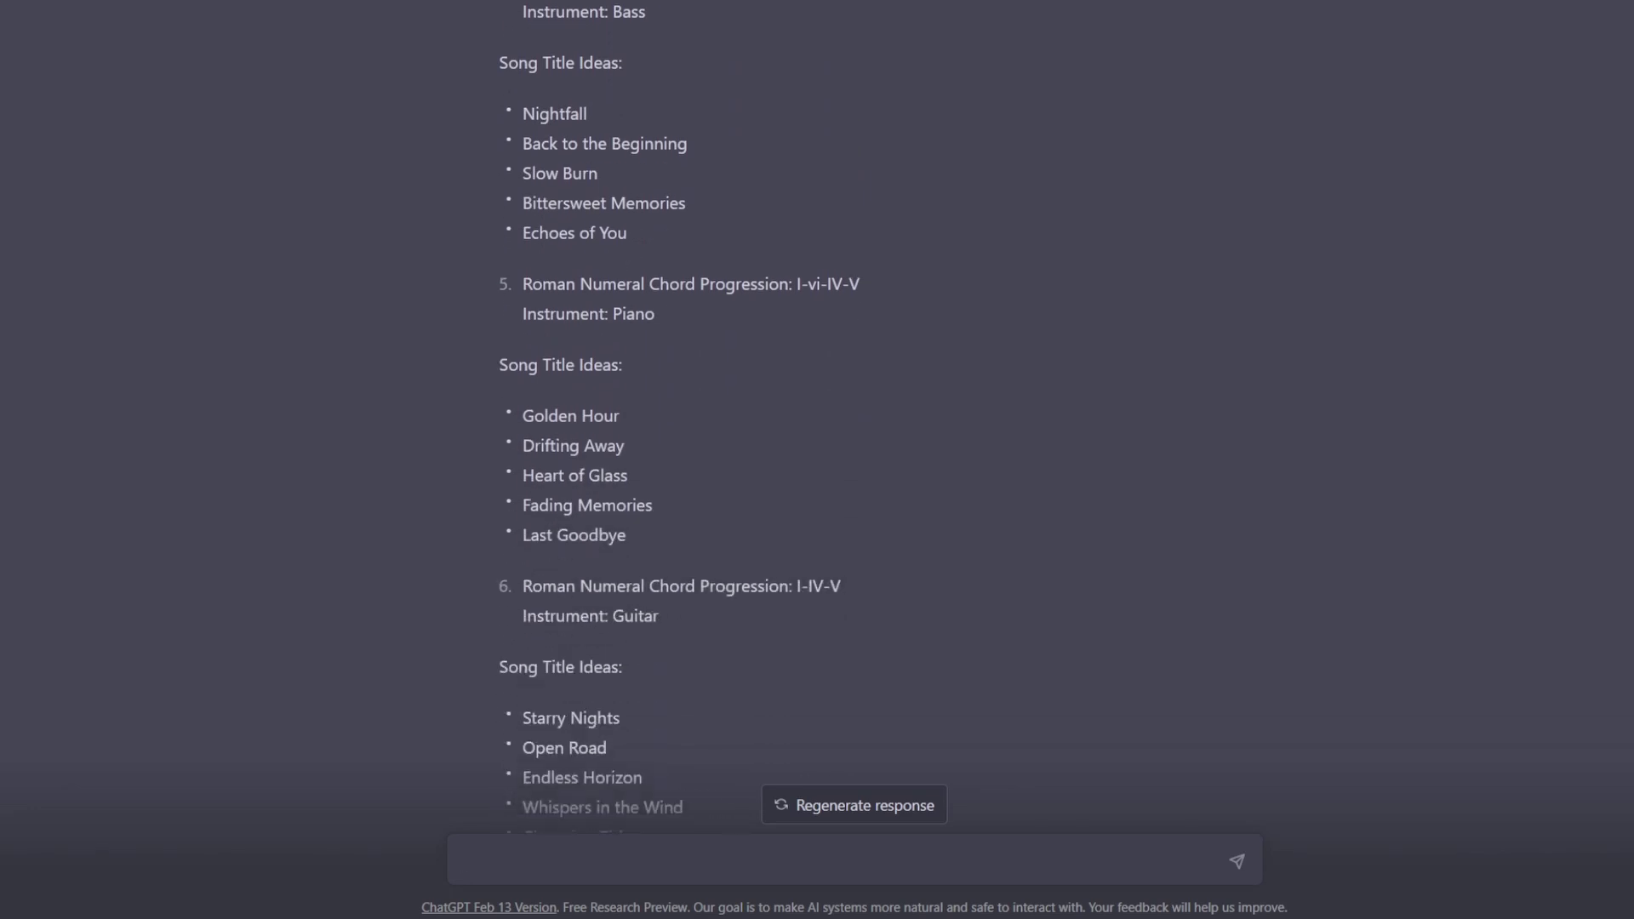
scroll(817, 426, "down", 7)
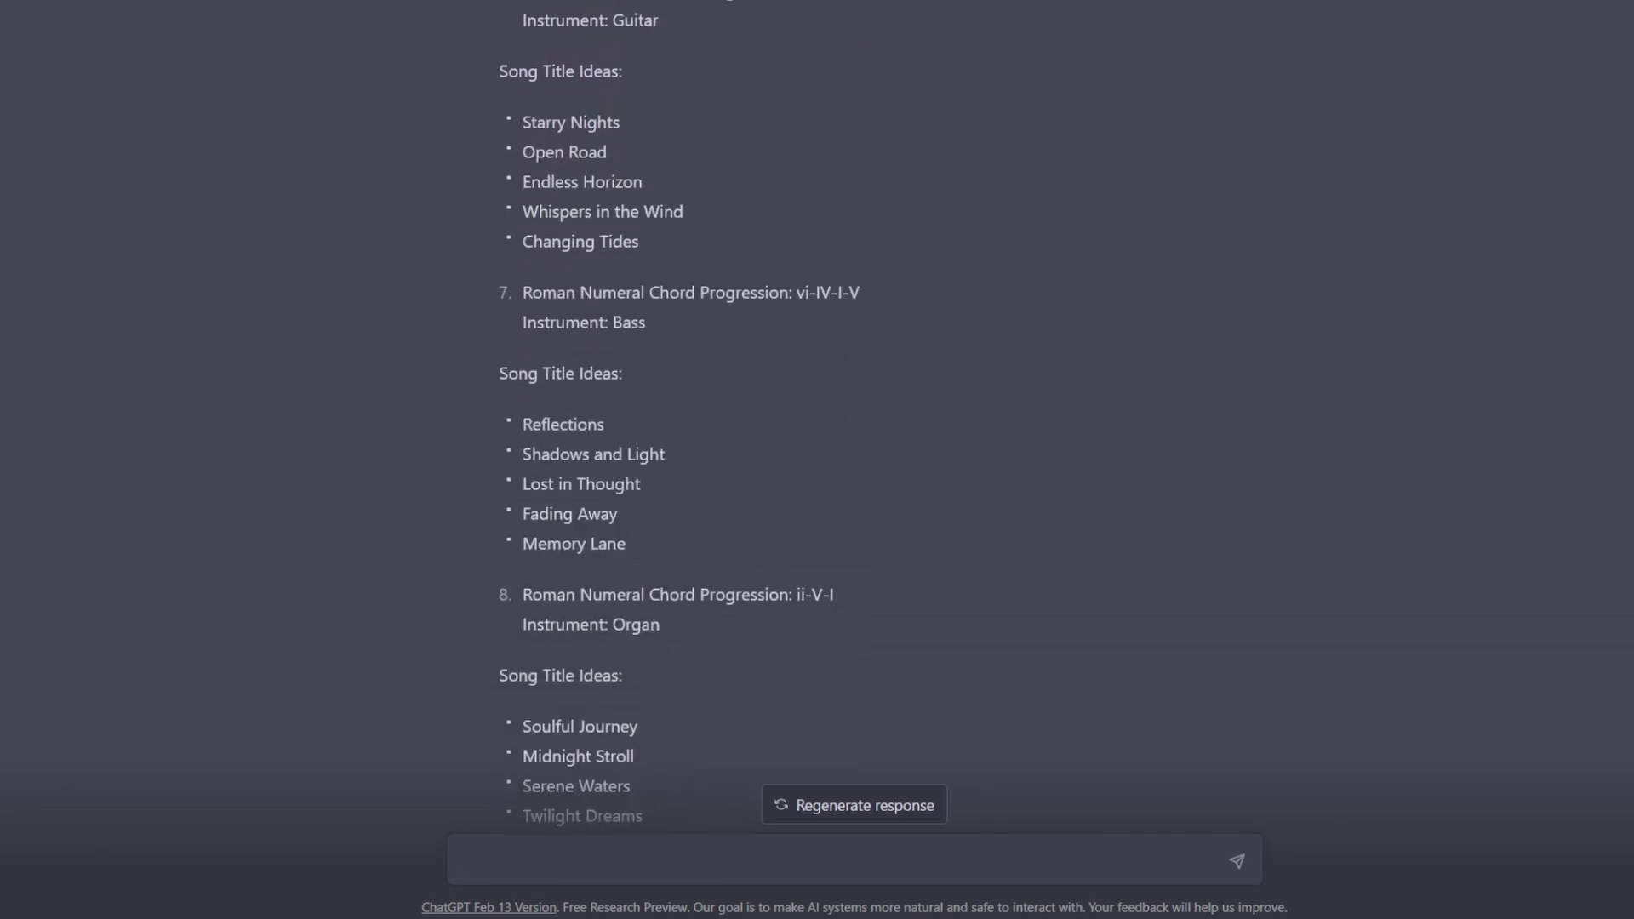
scroll(817, 426, "down", 2)
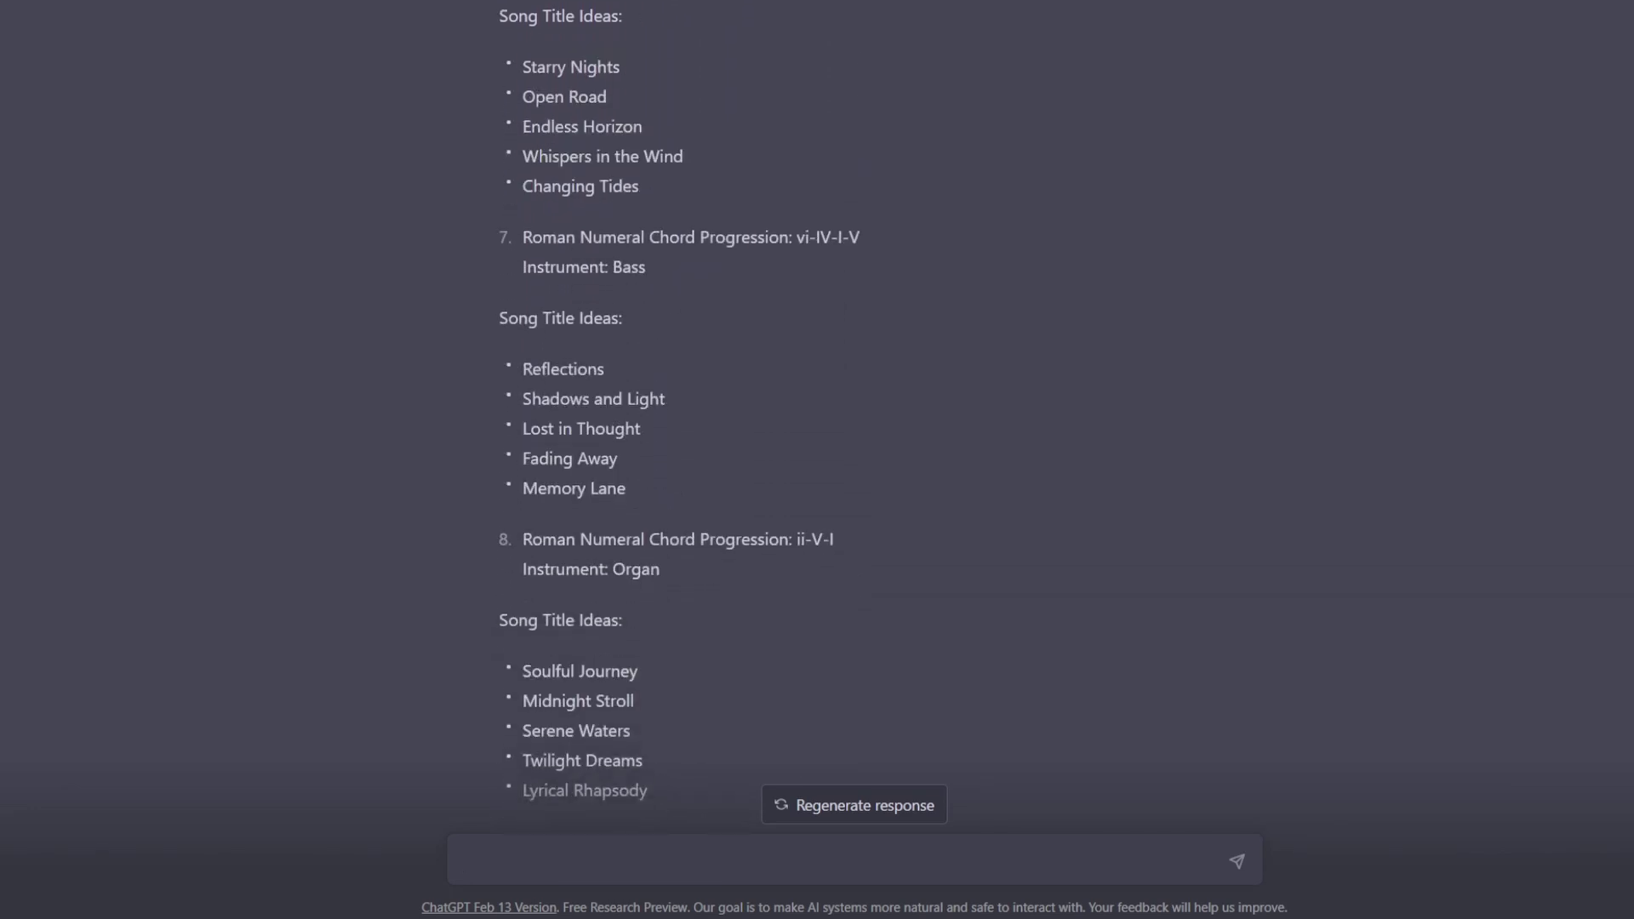
scroll(817, 425, "down", 3)
scroll(817, 425, "up", 20)
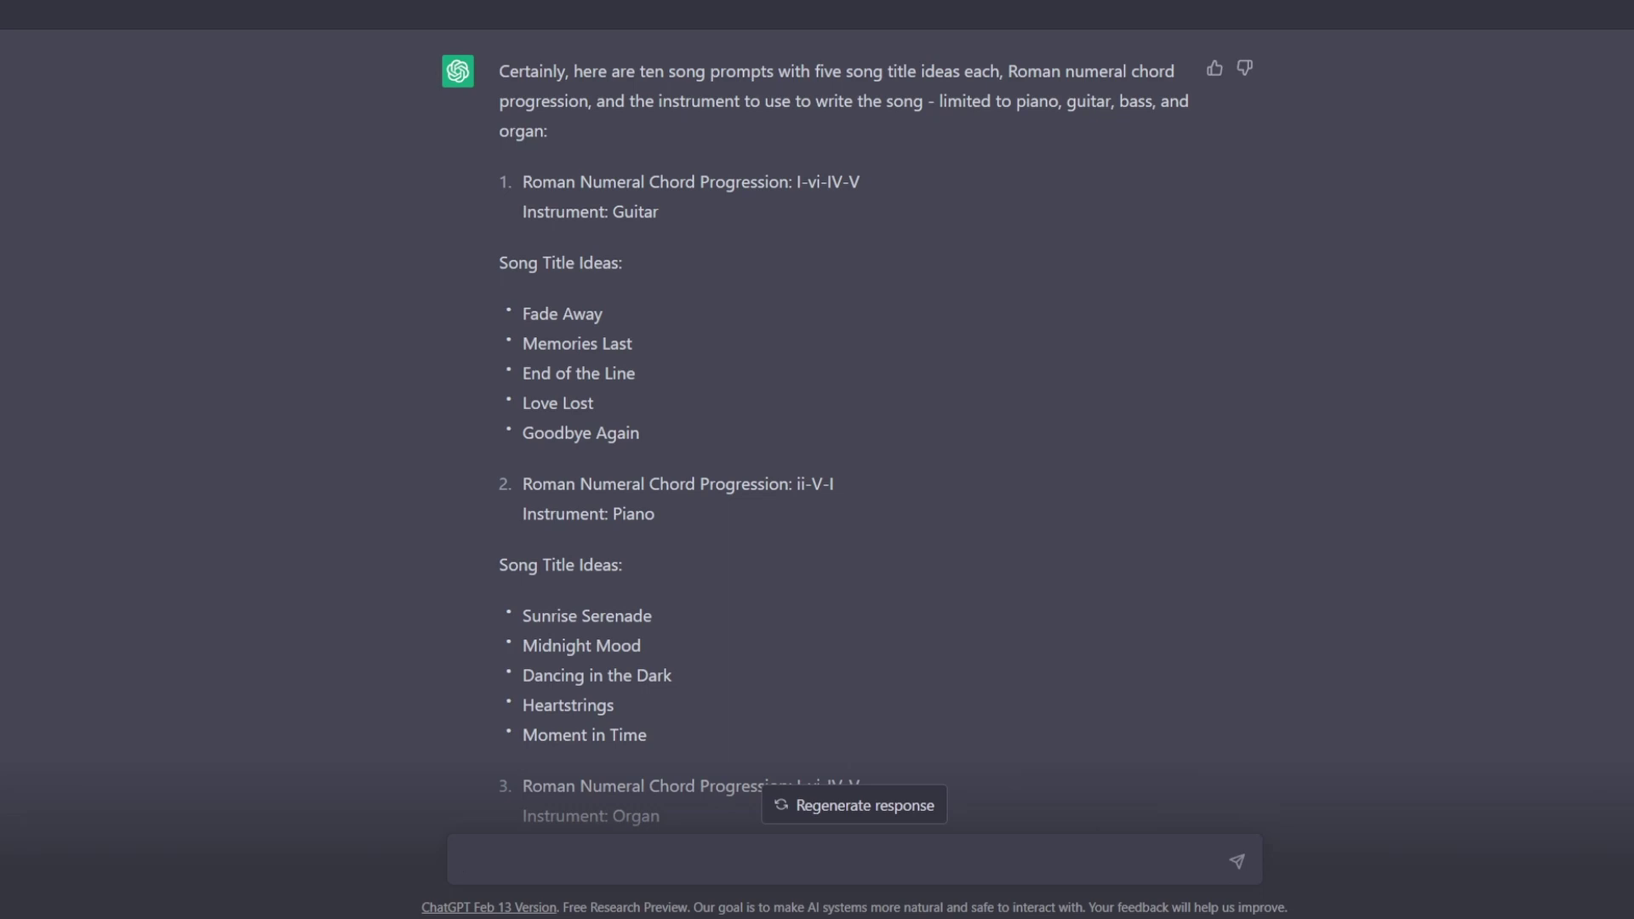
scroll(817, 426, "down", 4)
scroll(817, 425, "down", 10)
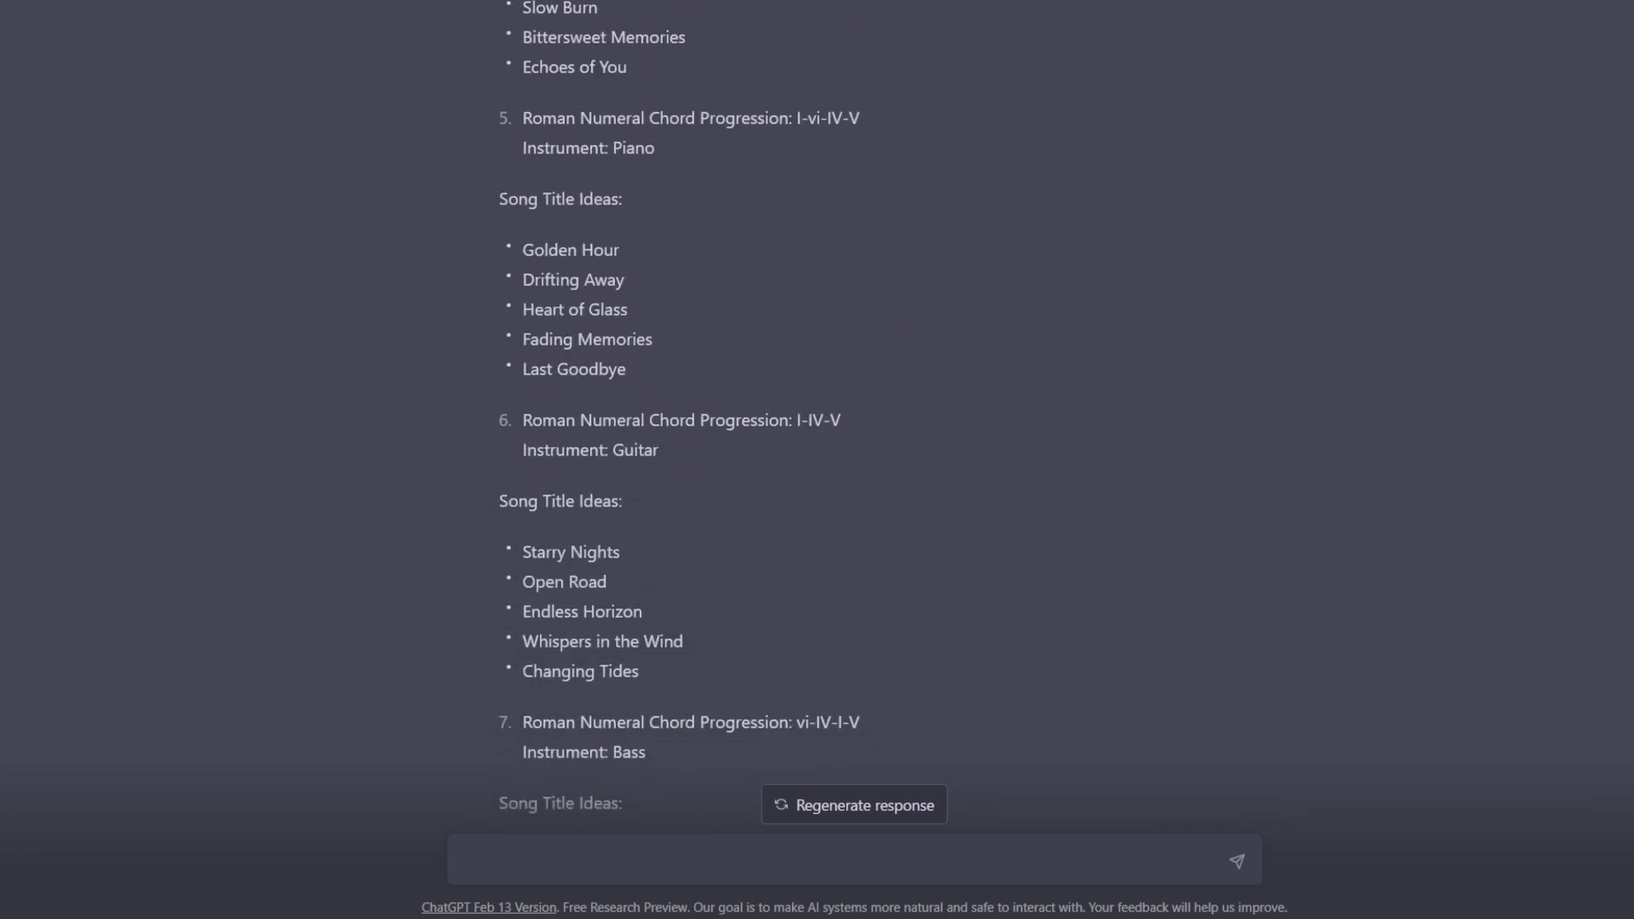
scroll(818, 426, "down", 2)
scroll(816, 426, "down", 1)
scroll(817, 426, "up", 1)
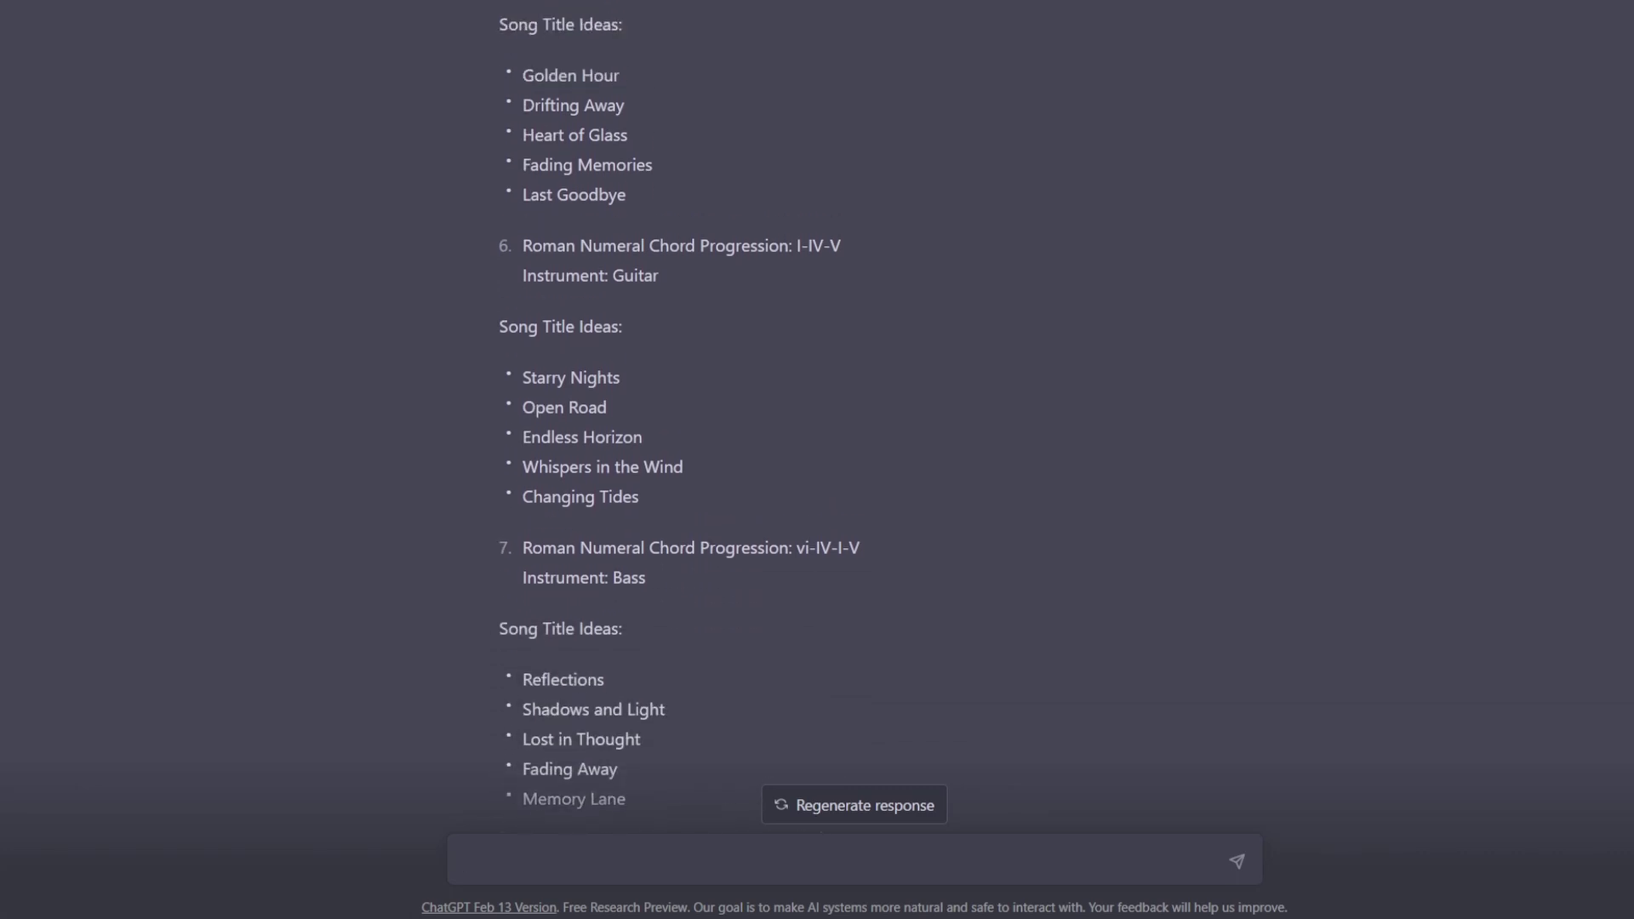
scroll(817, 426, "up", 3)
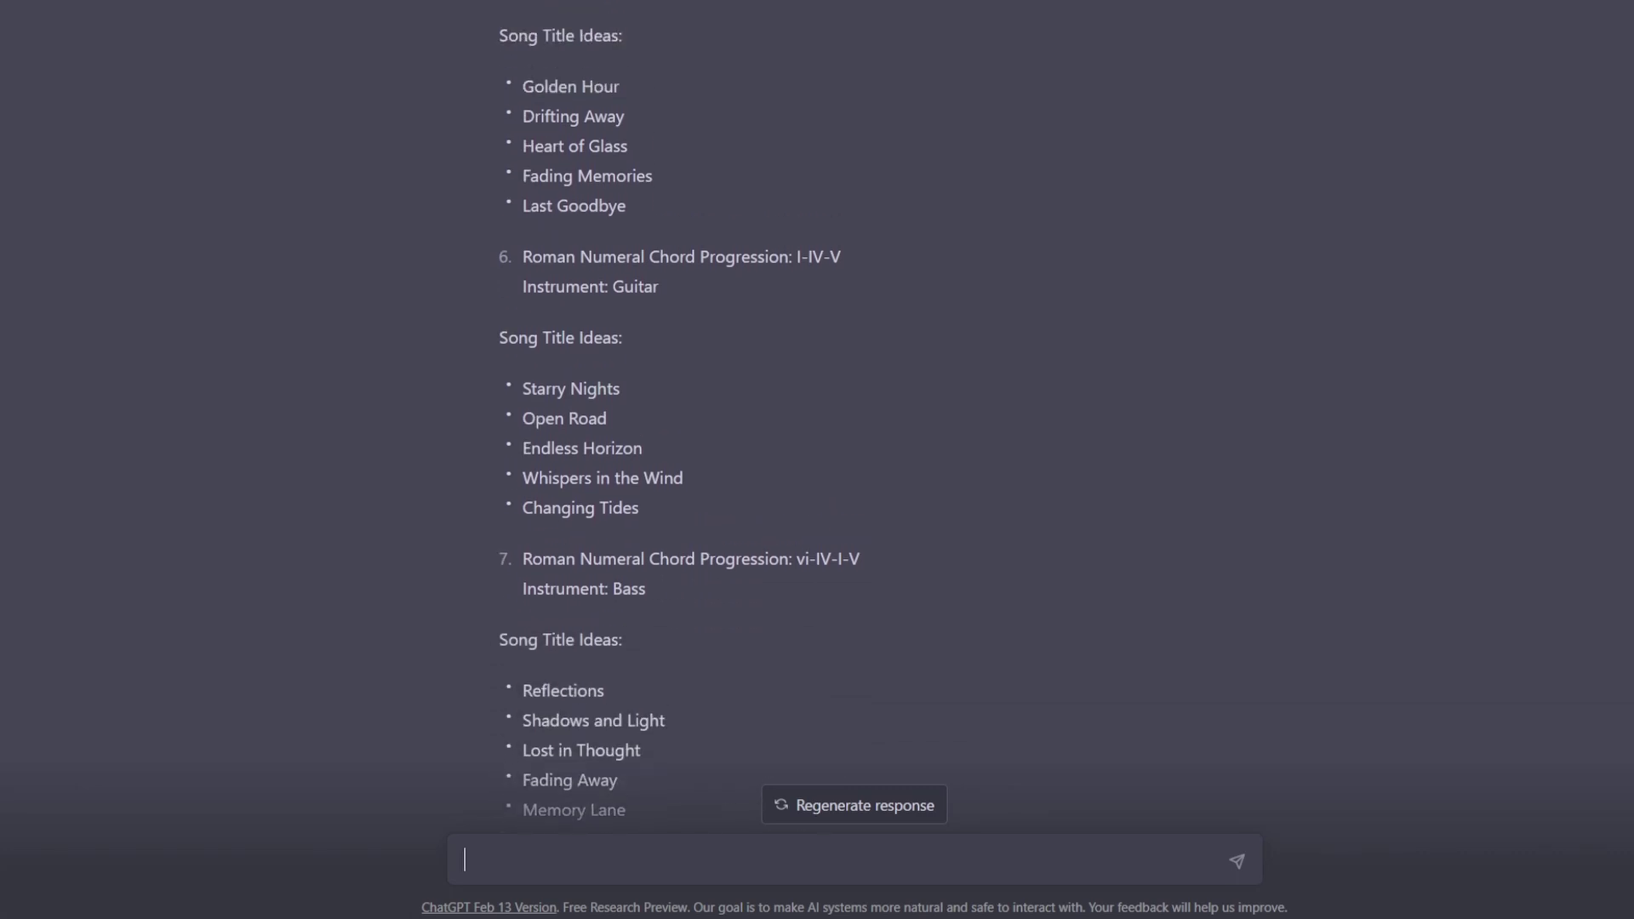
scroll(817, 424, "up", 7)
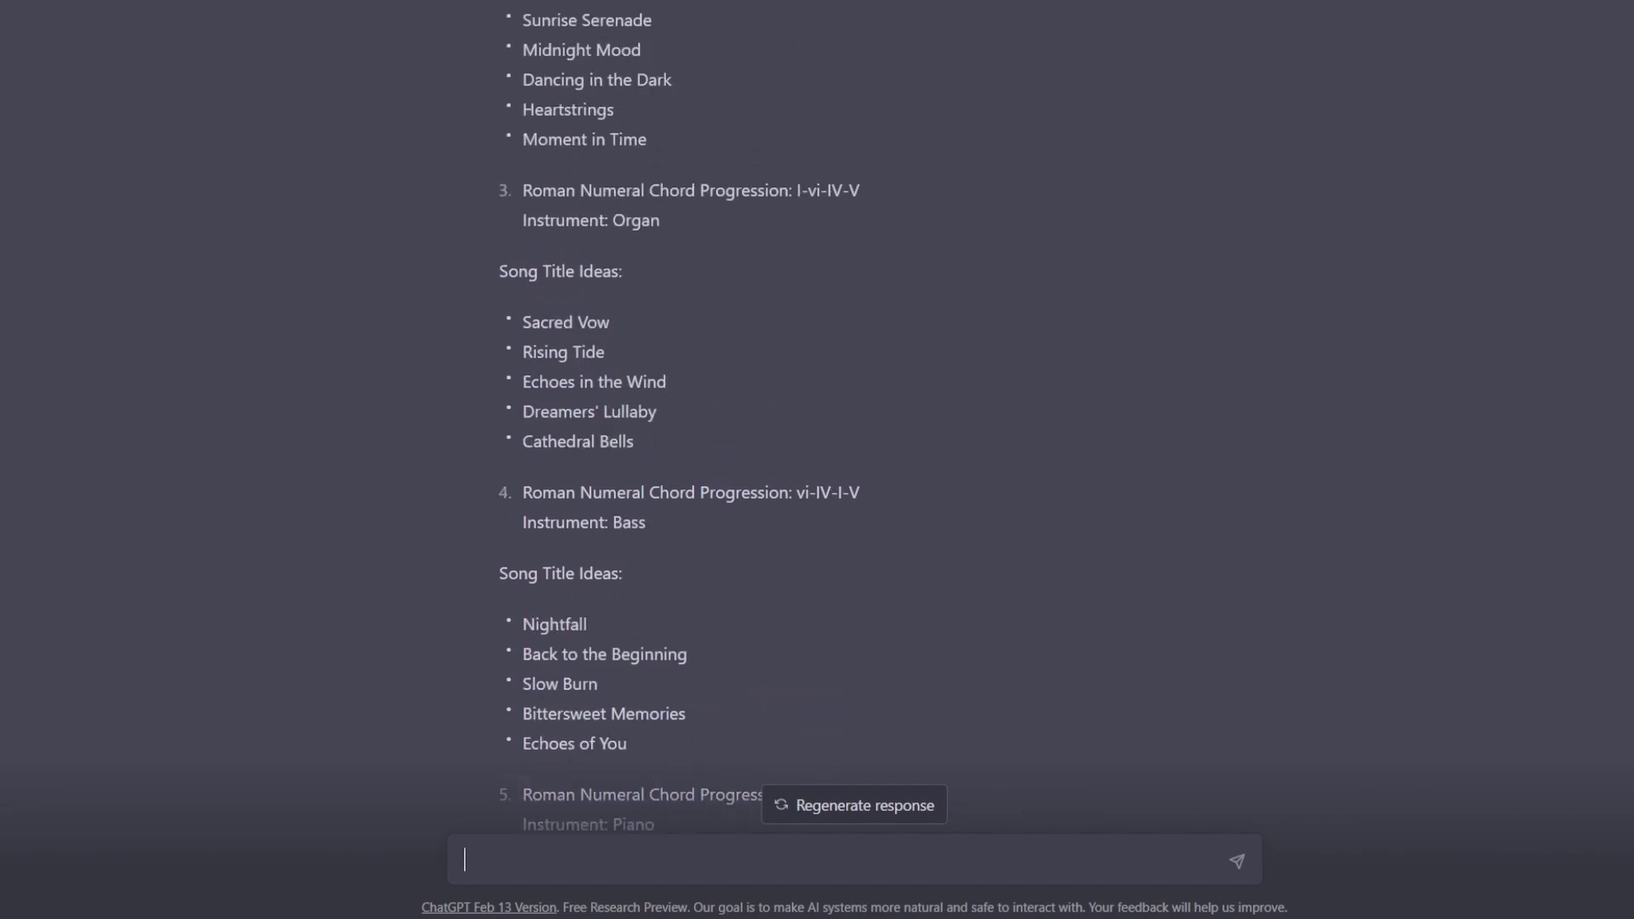
scroll(818, 424, "up", 1)
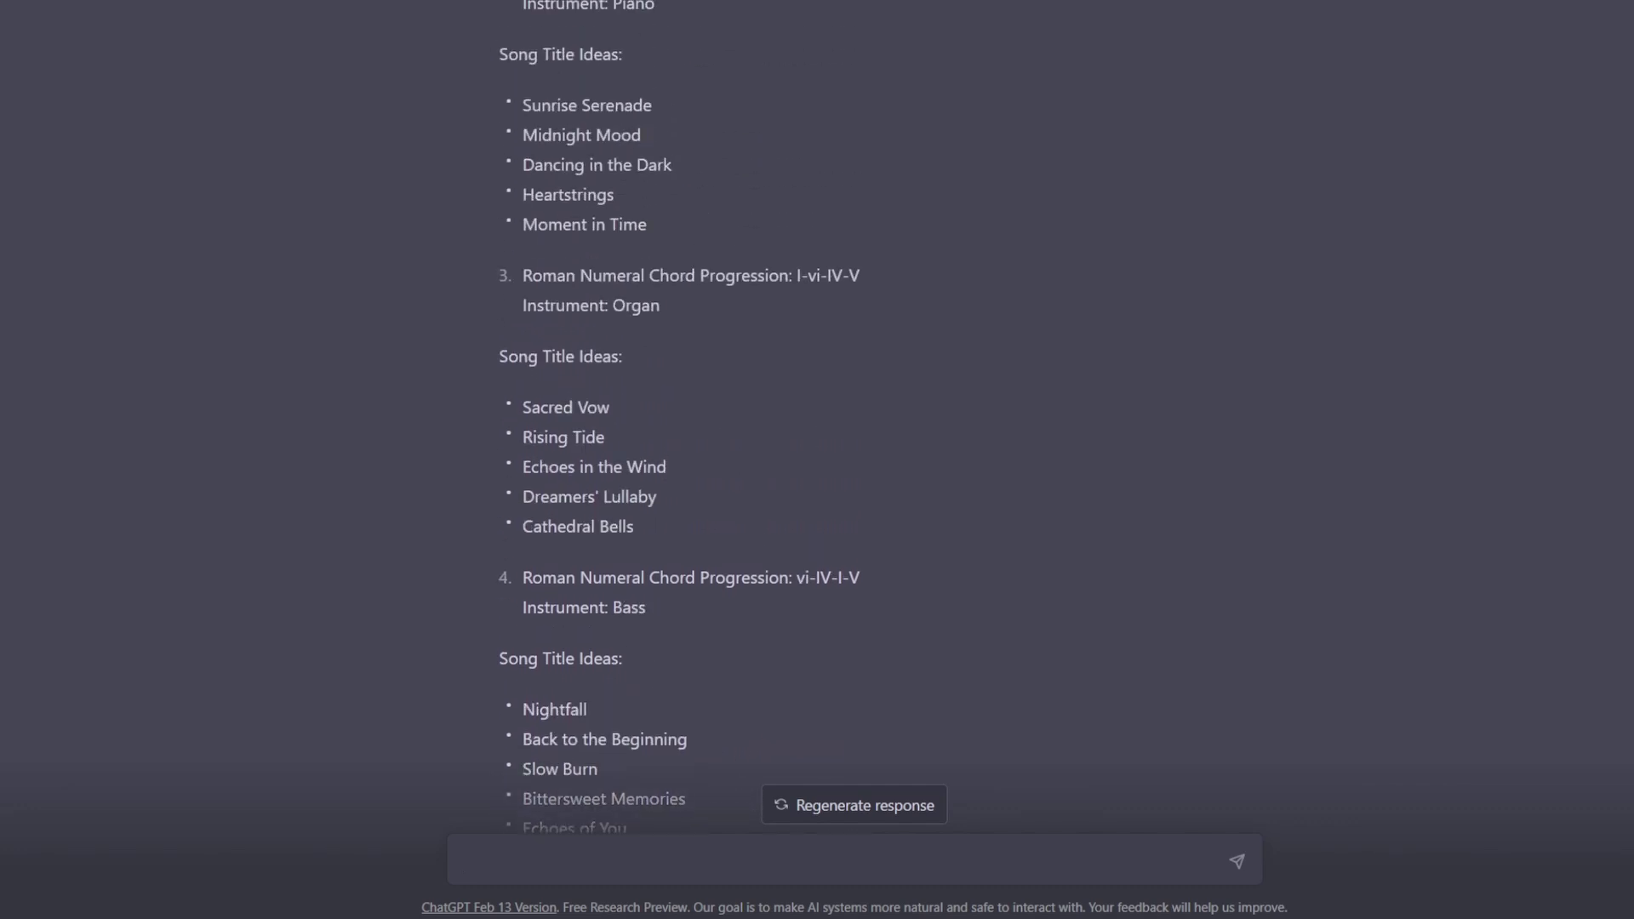
scroll(817, 426, "up", 1)
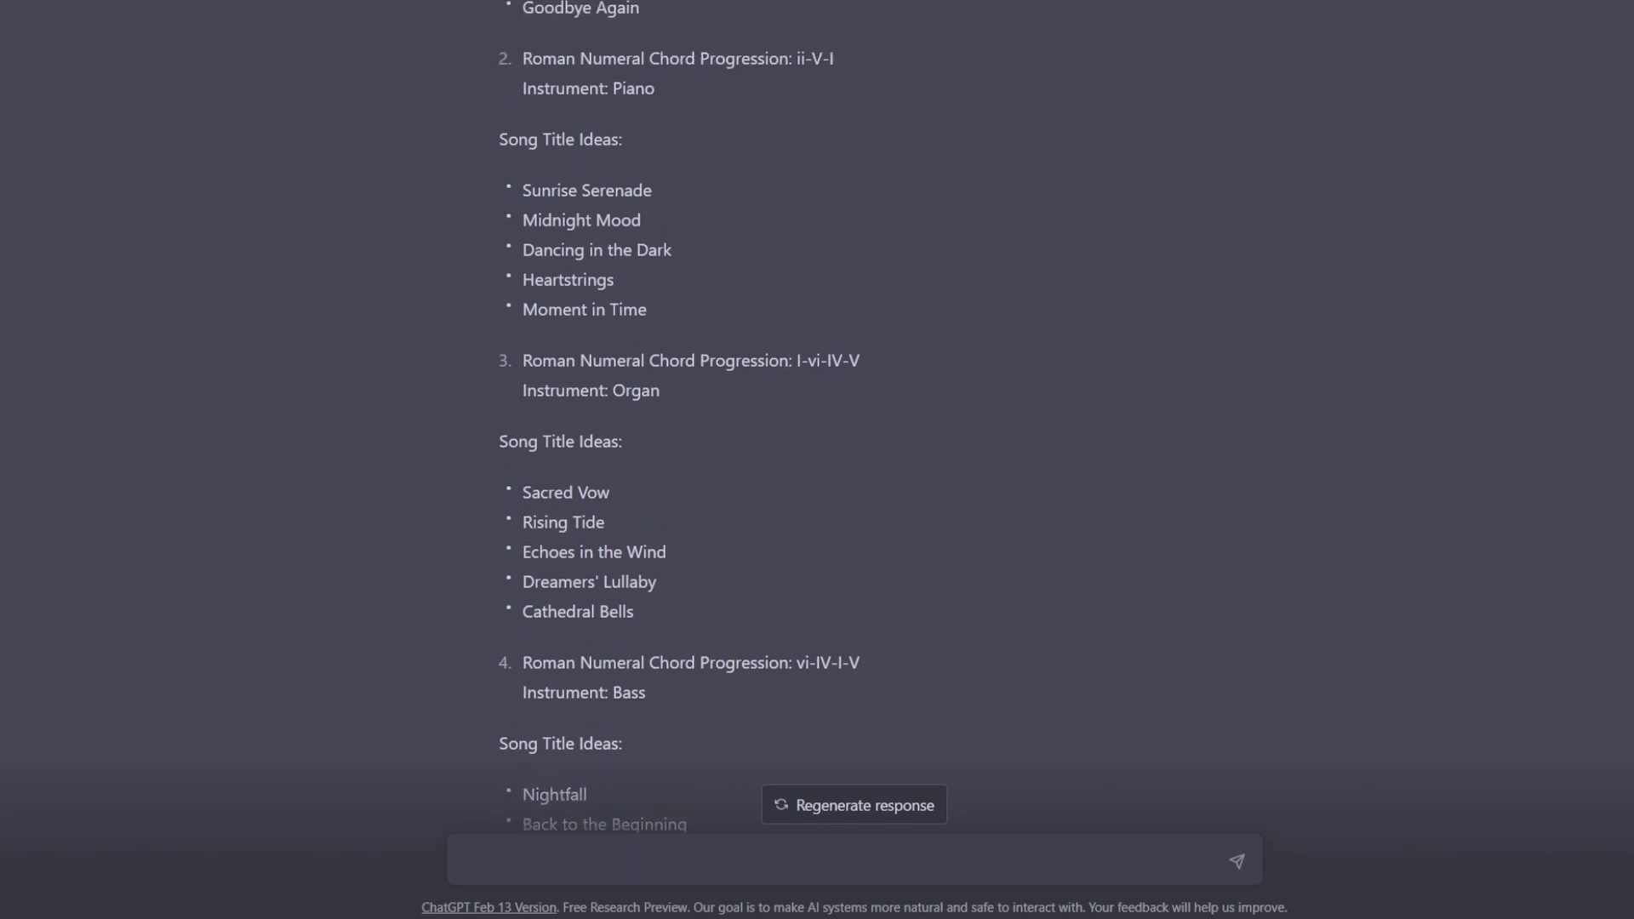
scroll(817, 425, "up", 1)
scroll(817, 425, "up", 2)
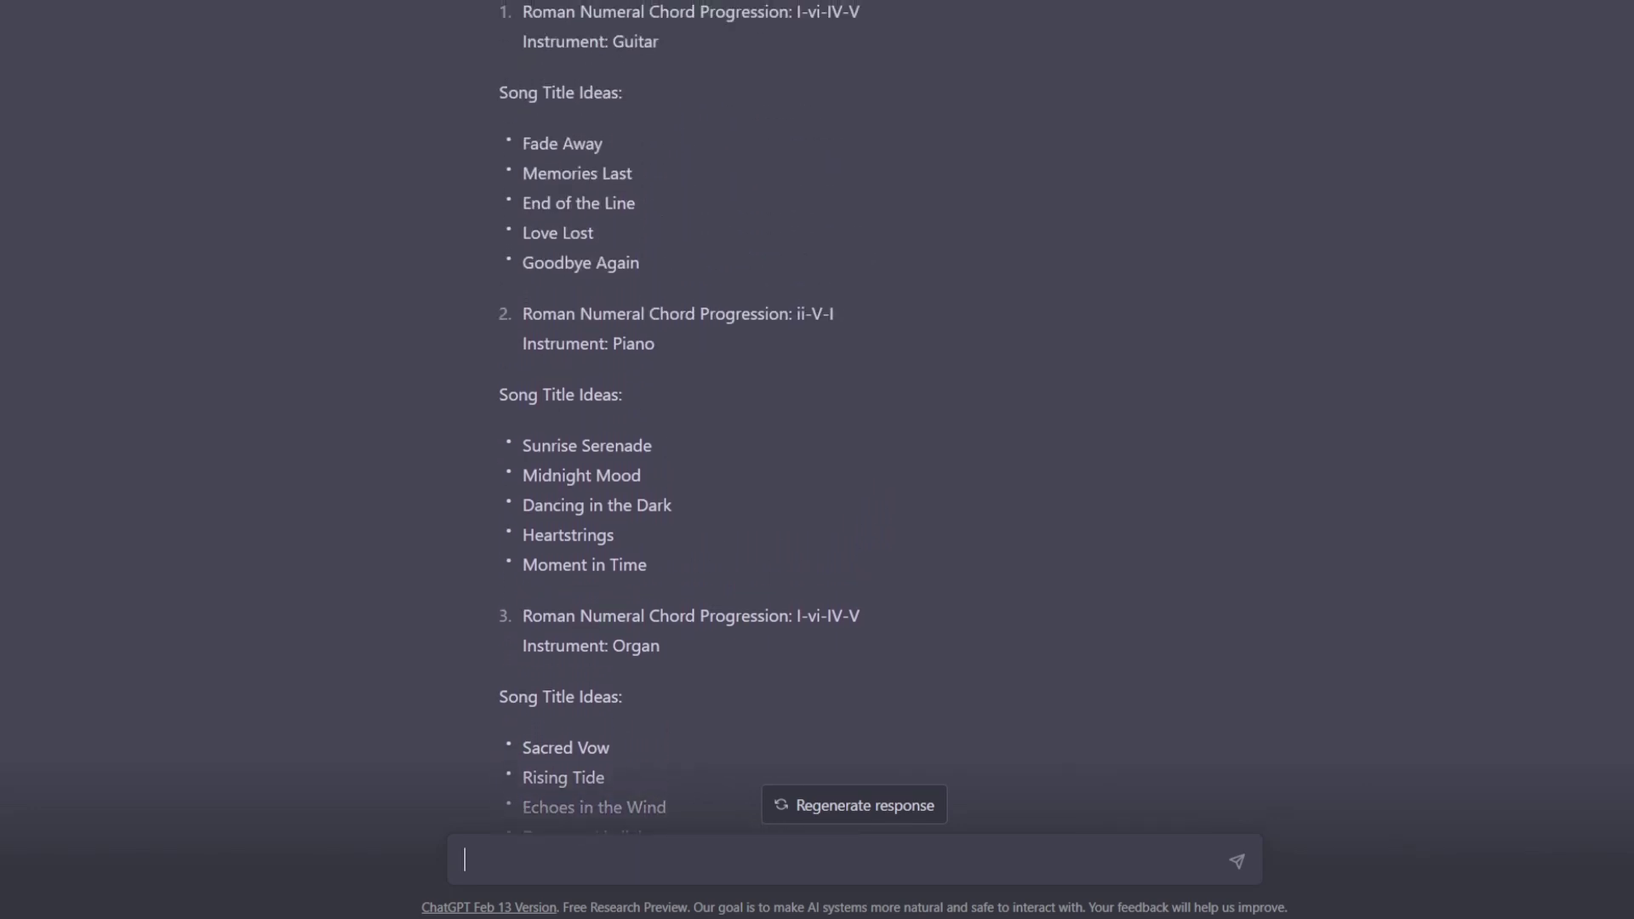
scroll(818, 425, "up", 1)
- Highlight the title 'Endless Horizon' under prompt 6, then read on to prompt 10
scroll(818, 425, "down", 9)
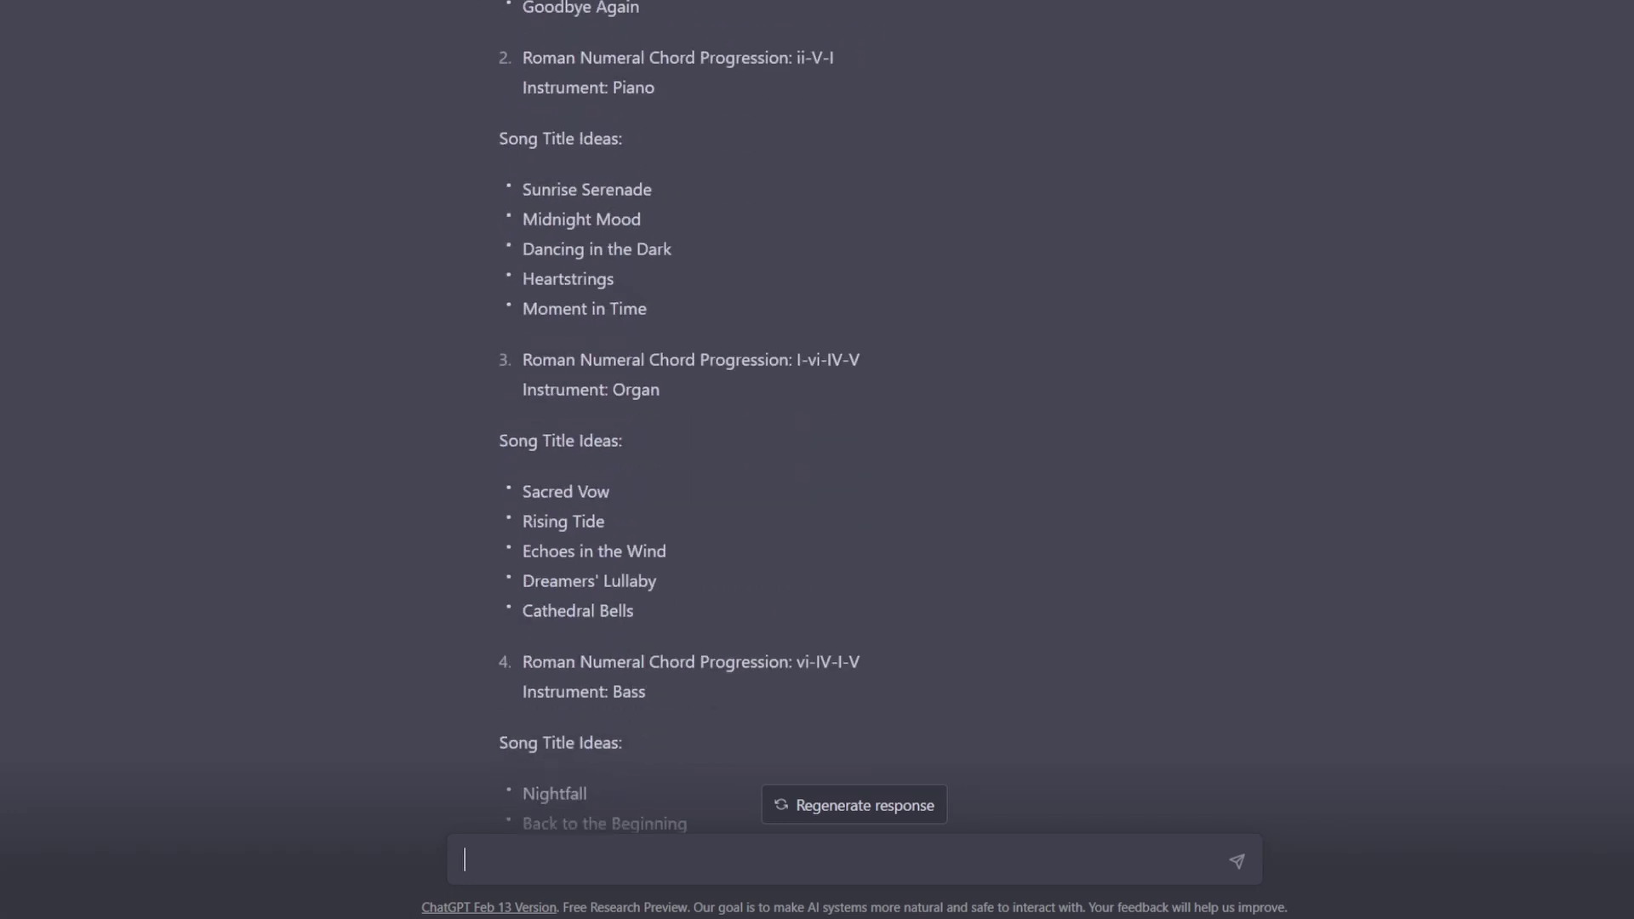
scroll(817, 425, "down", 2)
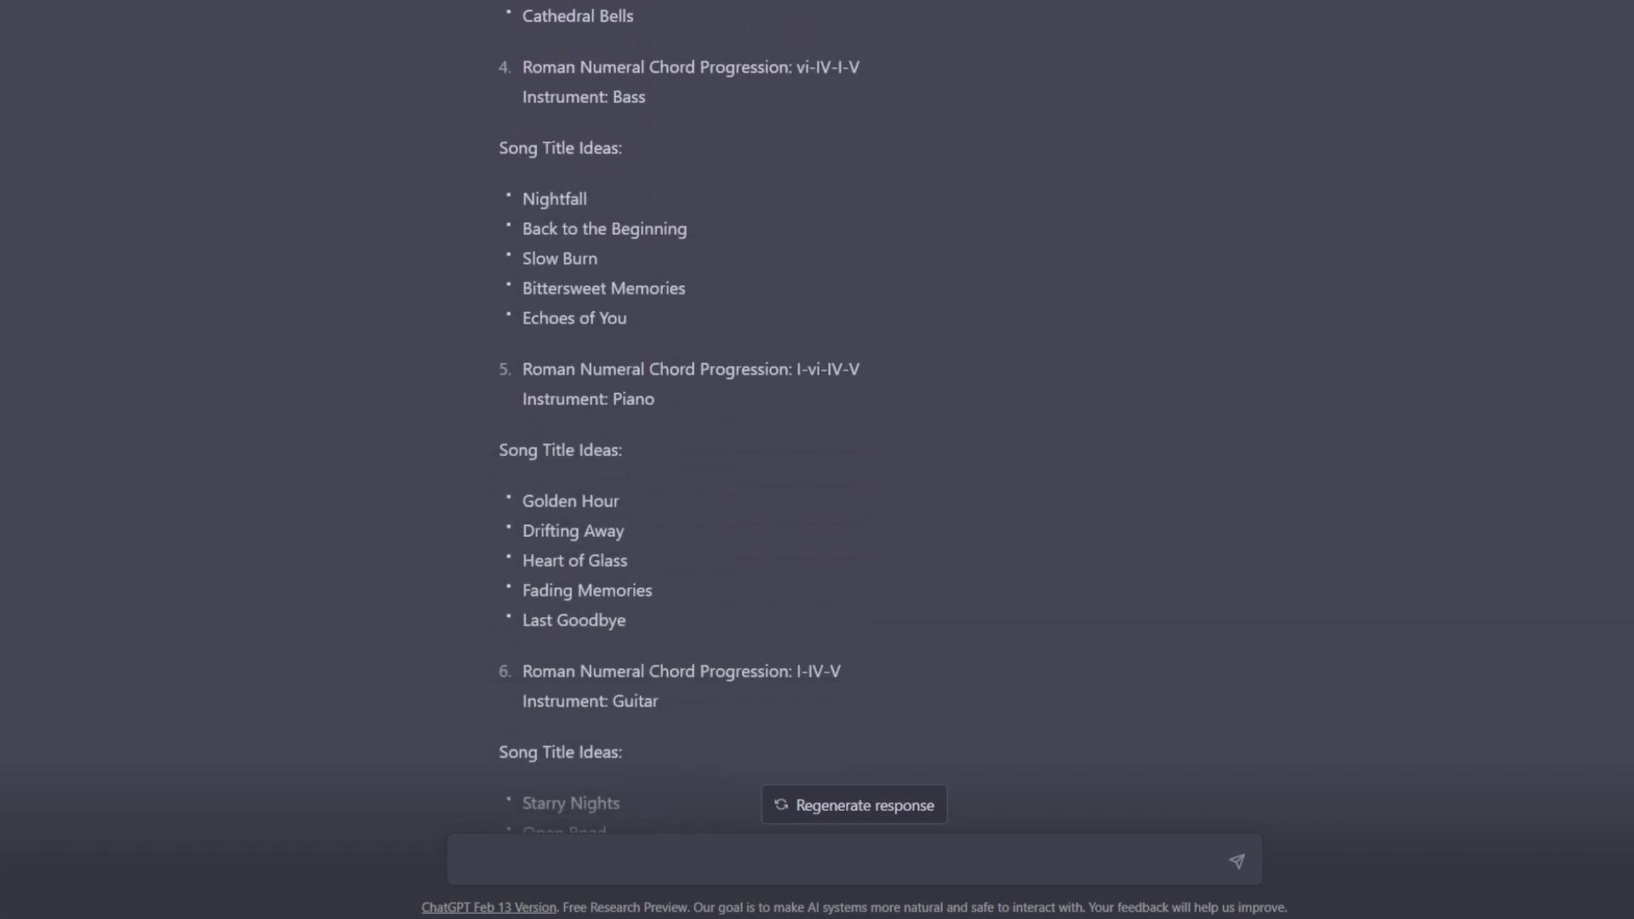
scroll(680, 422, "down", 2)
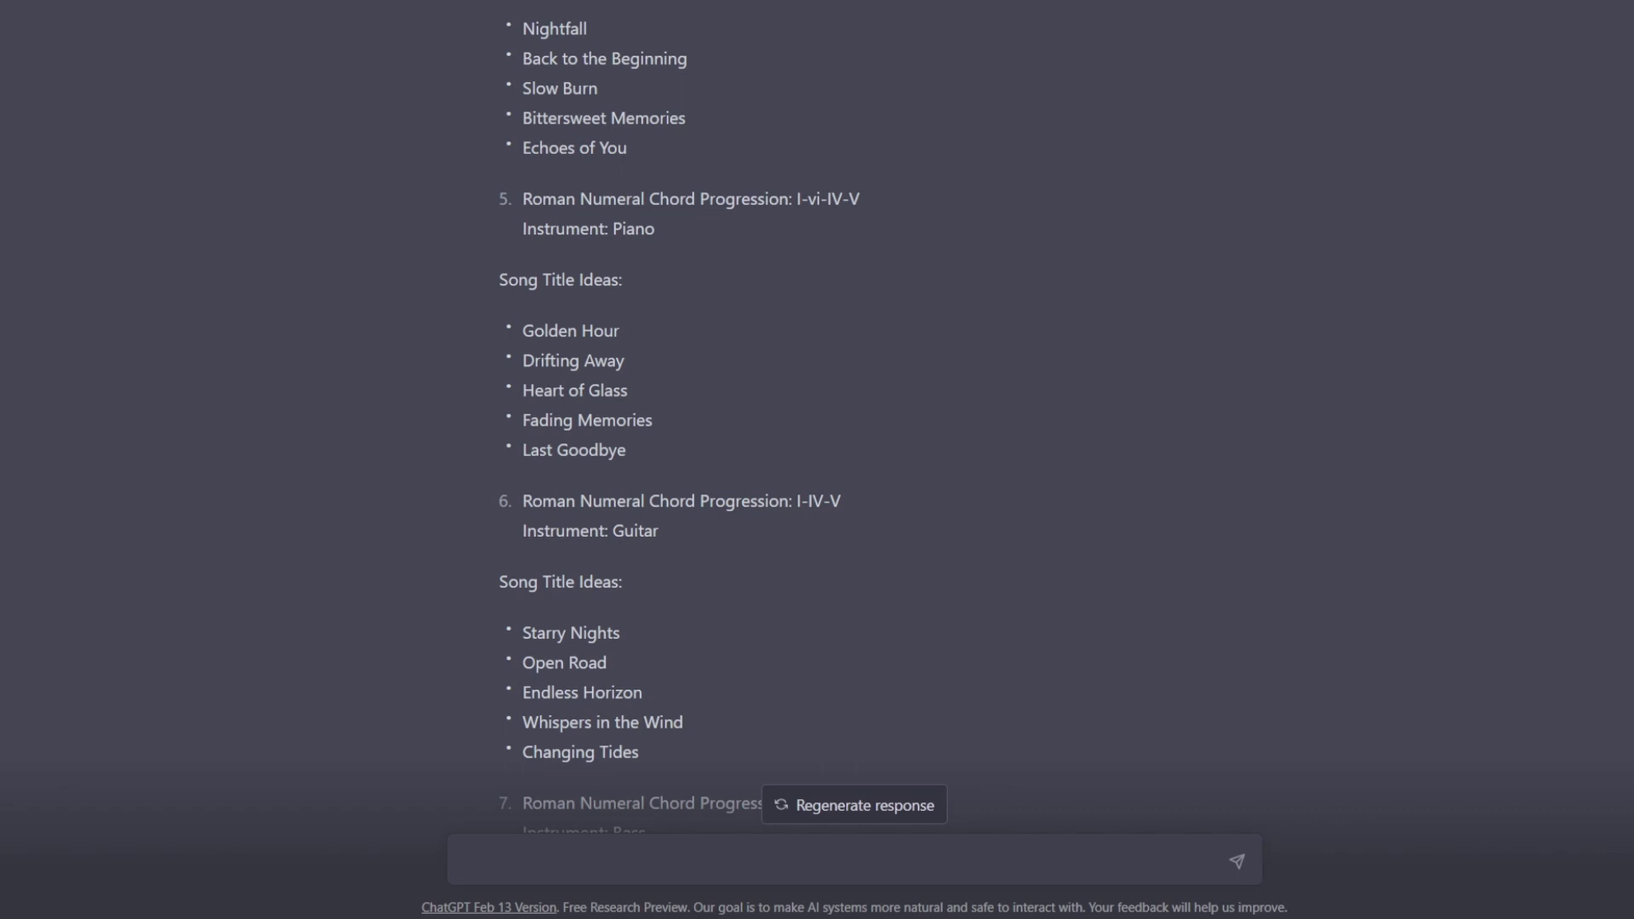
scroll(679, 423, "down", 1)
scroll(679, 422, "down", 2)
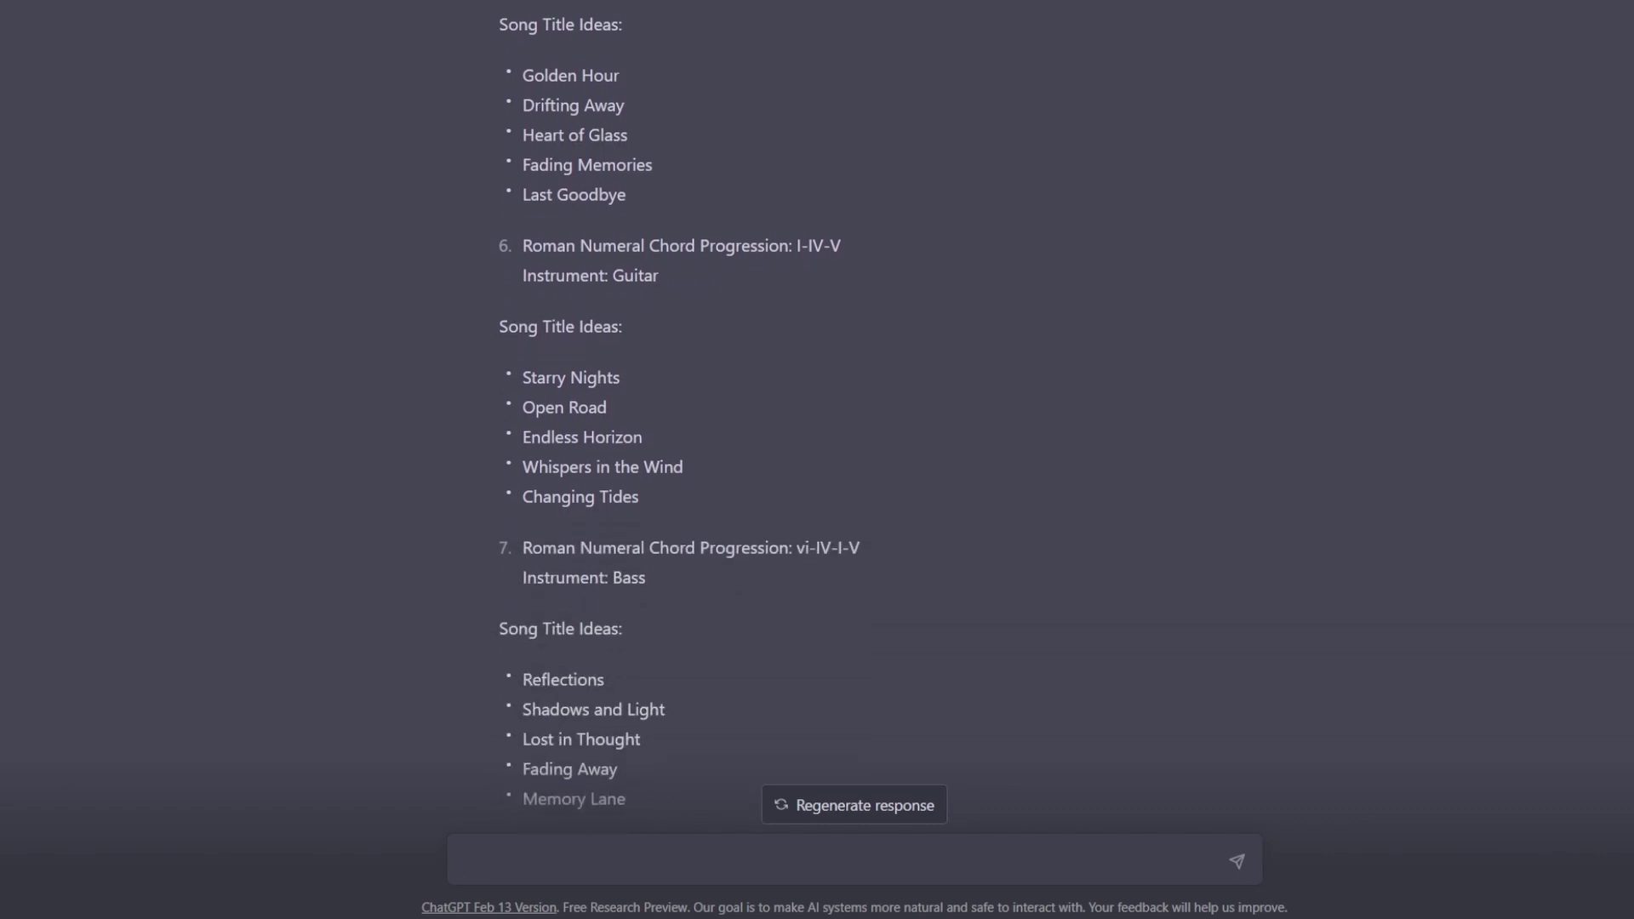
scroll(679, 422, "down", 1)
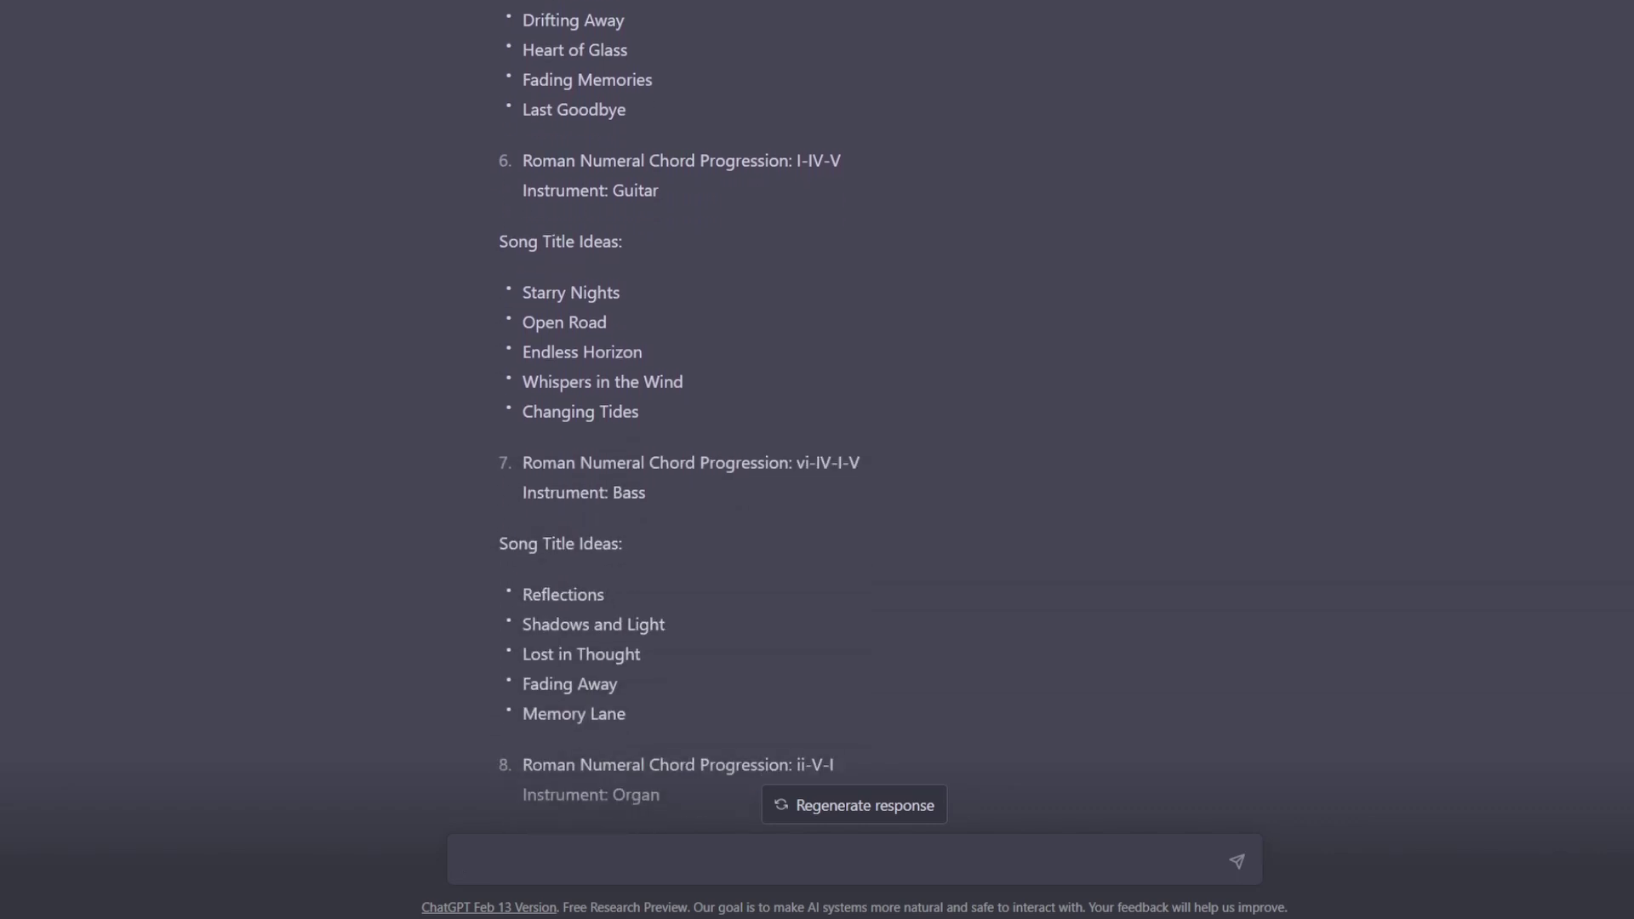
scroll(679, 422, "down", 2)
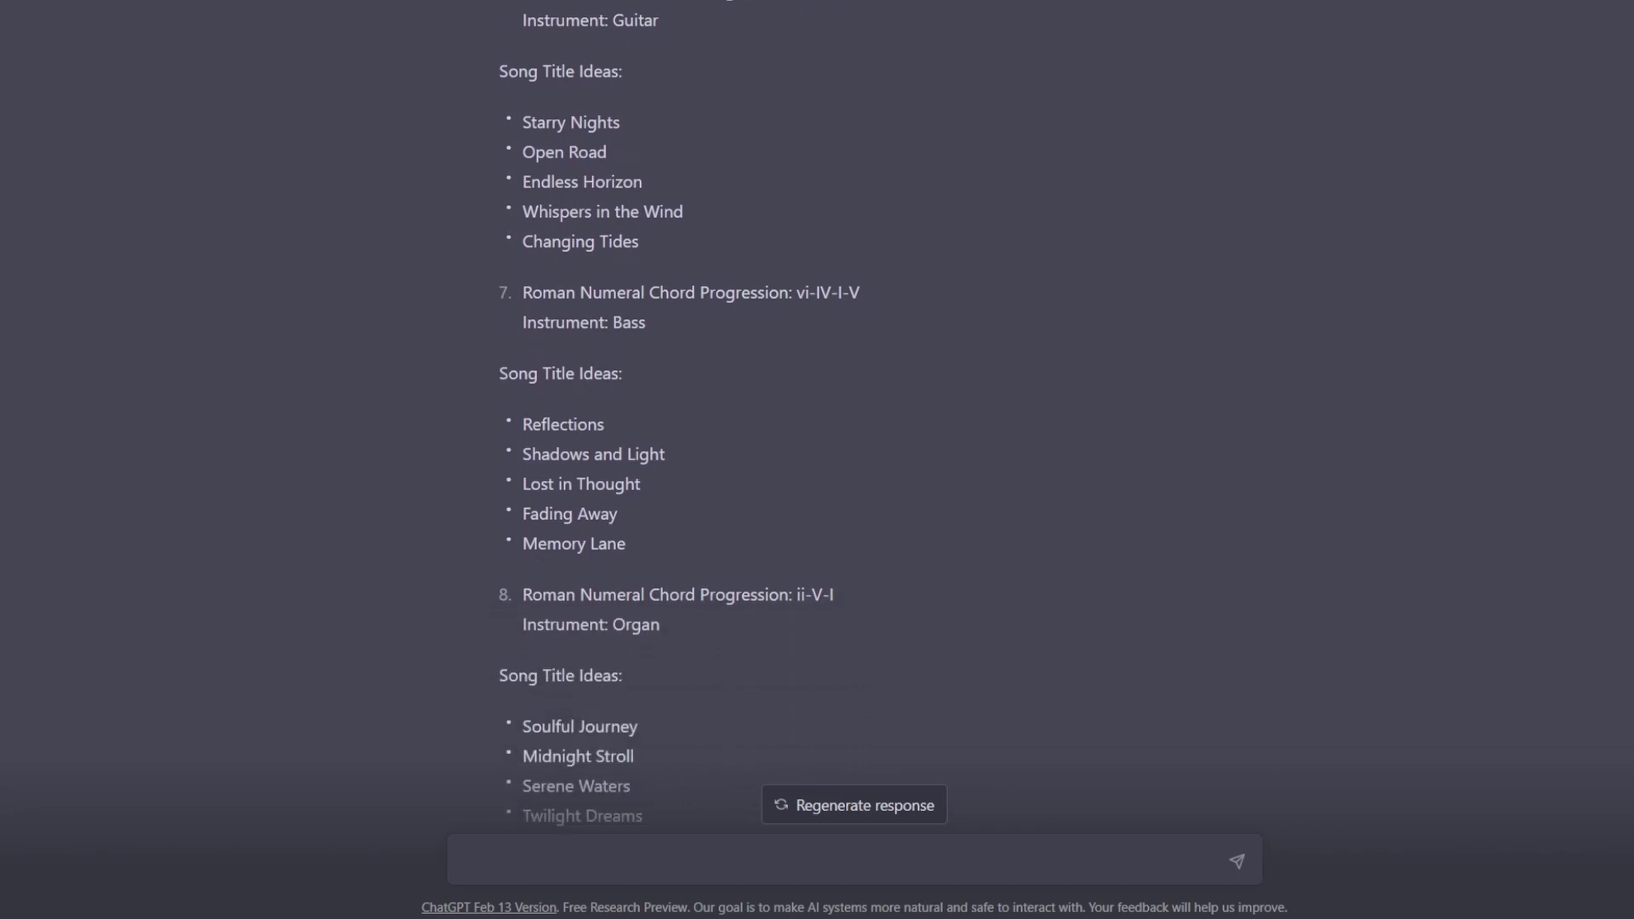
left_click_drag(642, 182, 523, 181)
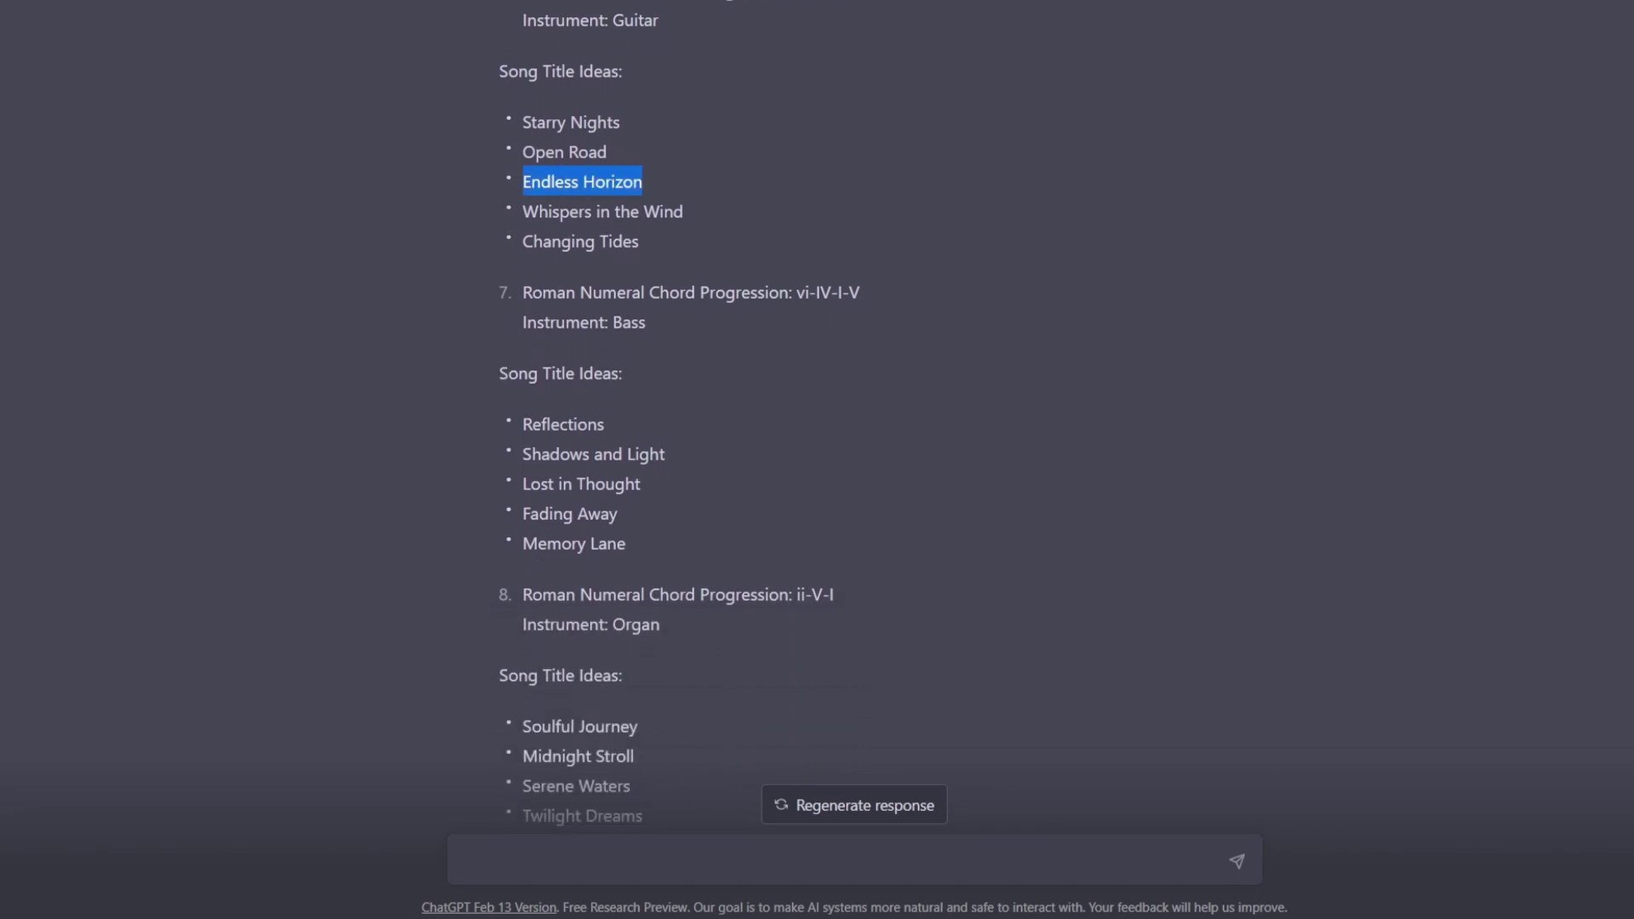
scroll(679, 423, "down", 2)
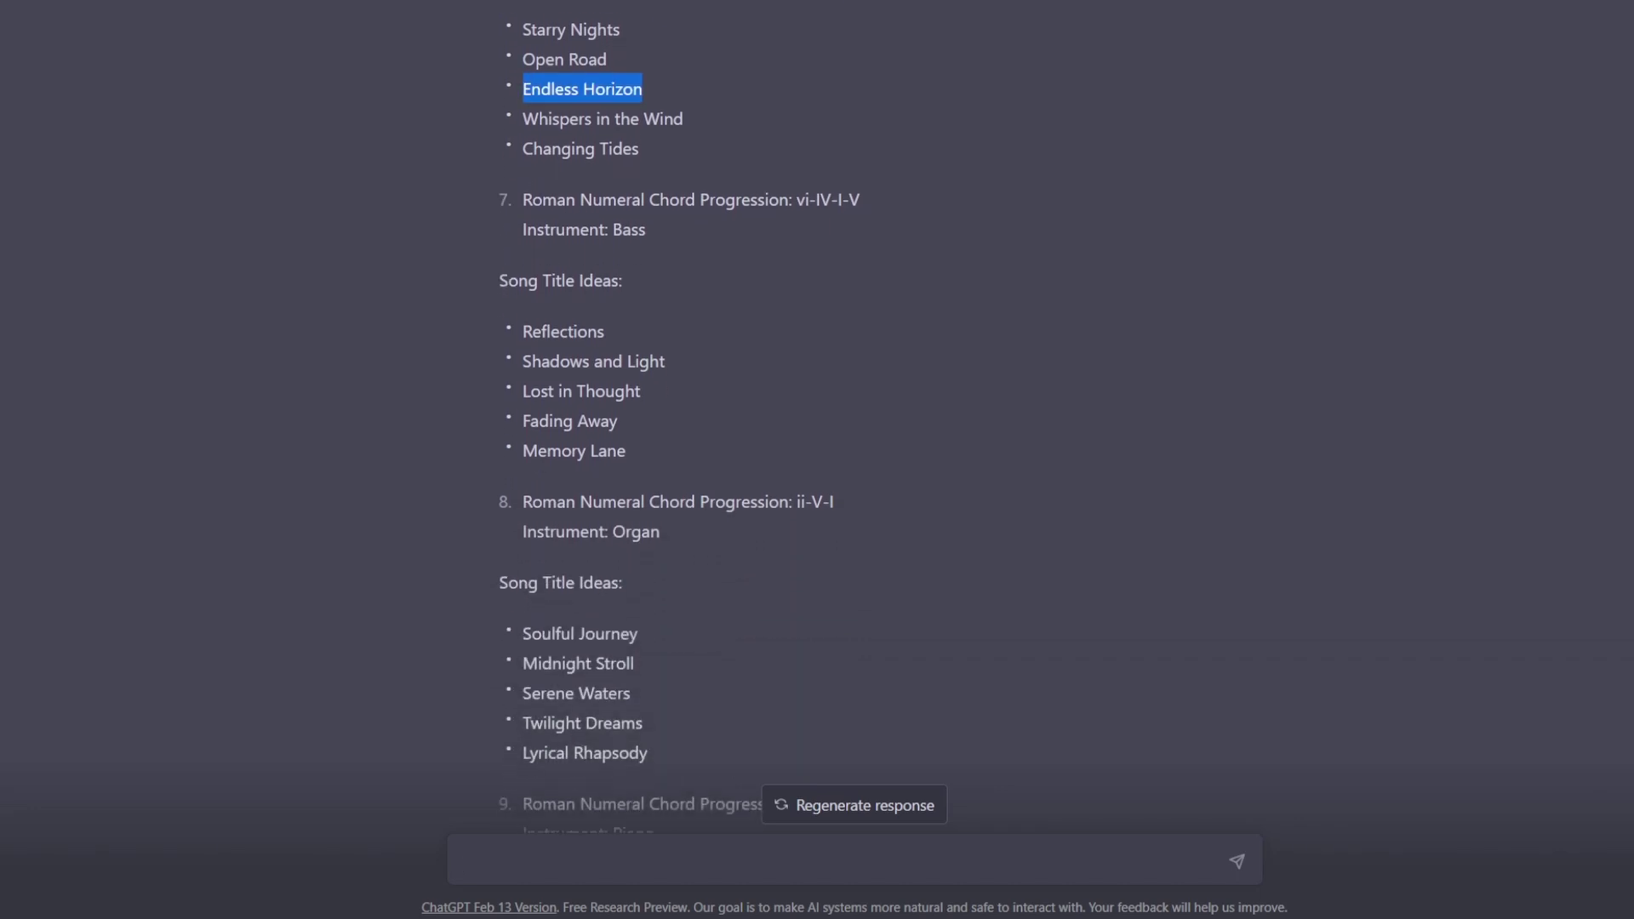
scroll(680, 422, "down", 2)
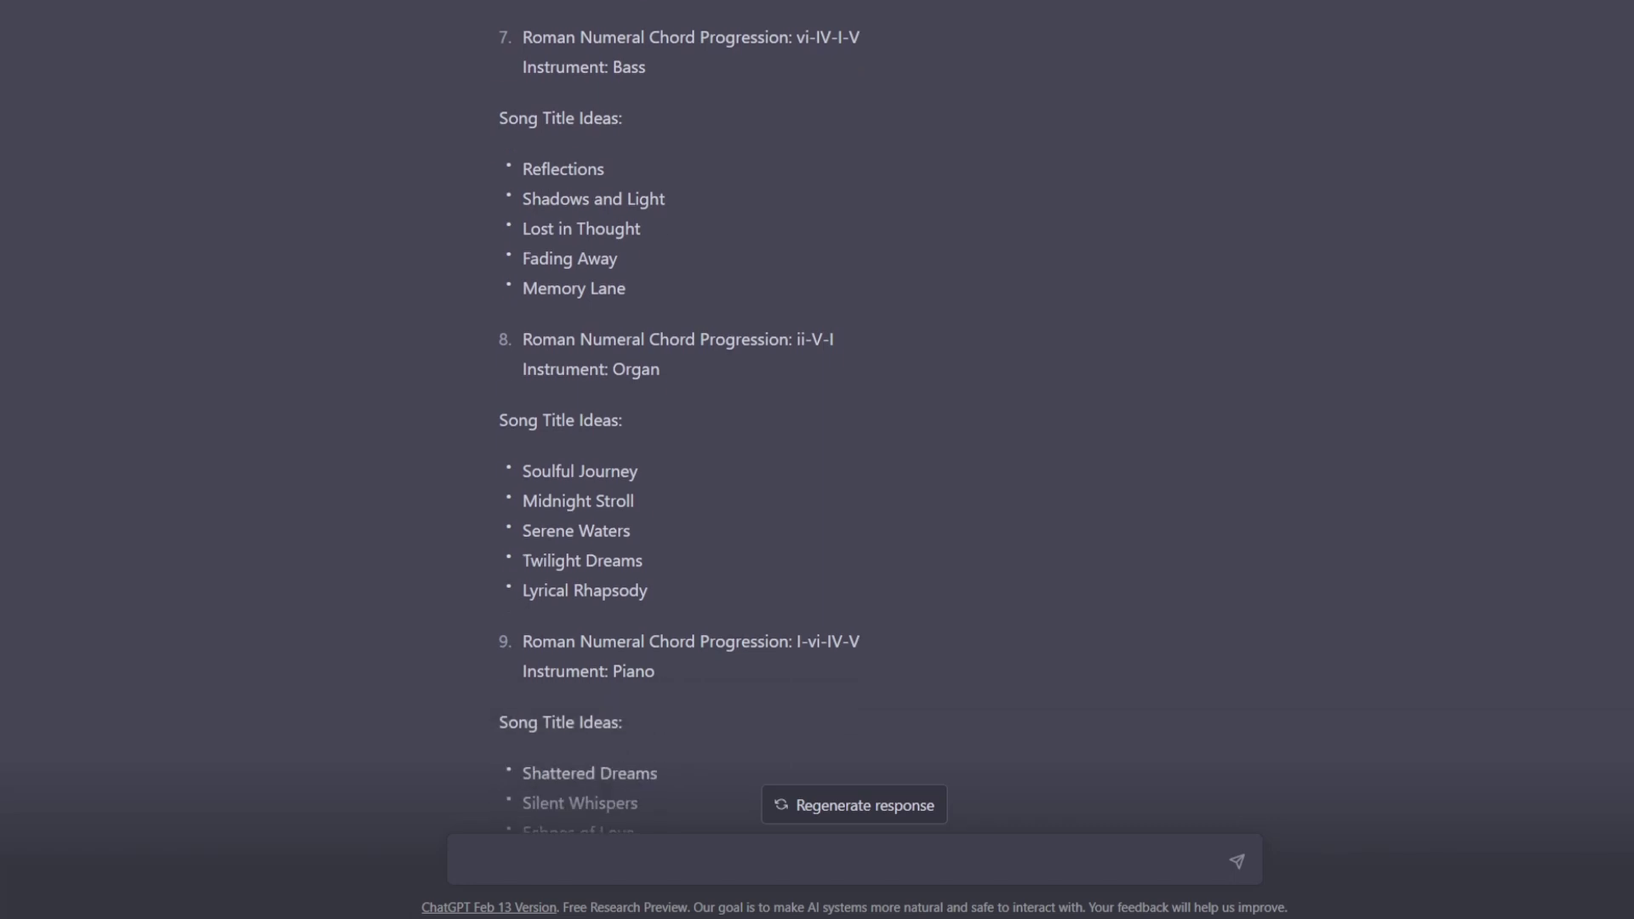
scroll(679, 423, "down", 2)
scroll(679, 423, "down", 1)
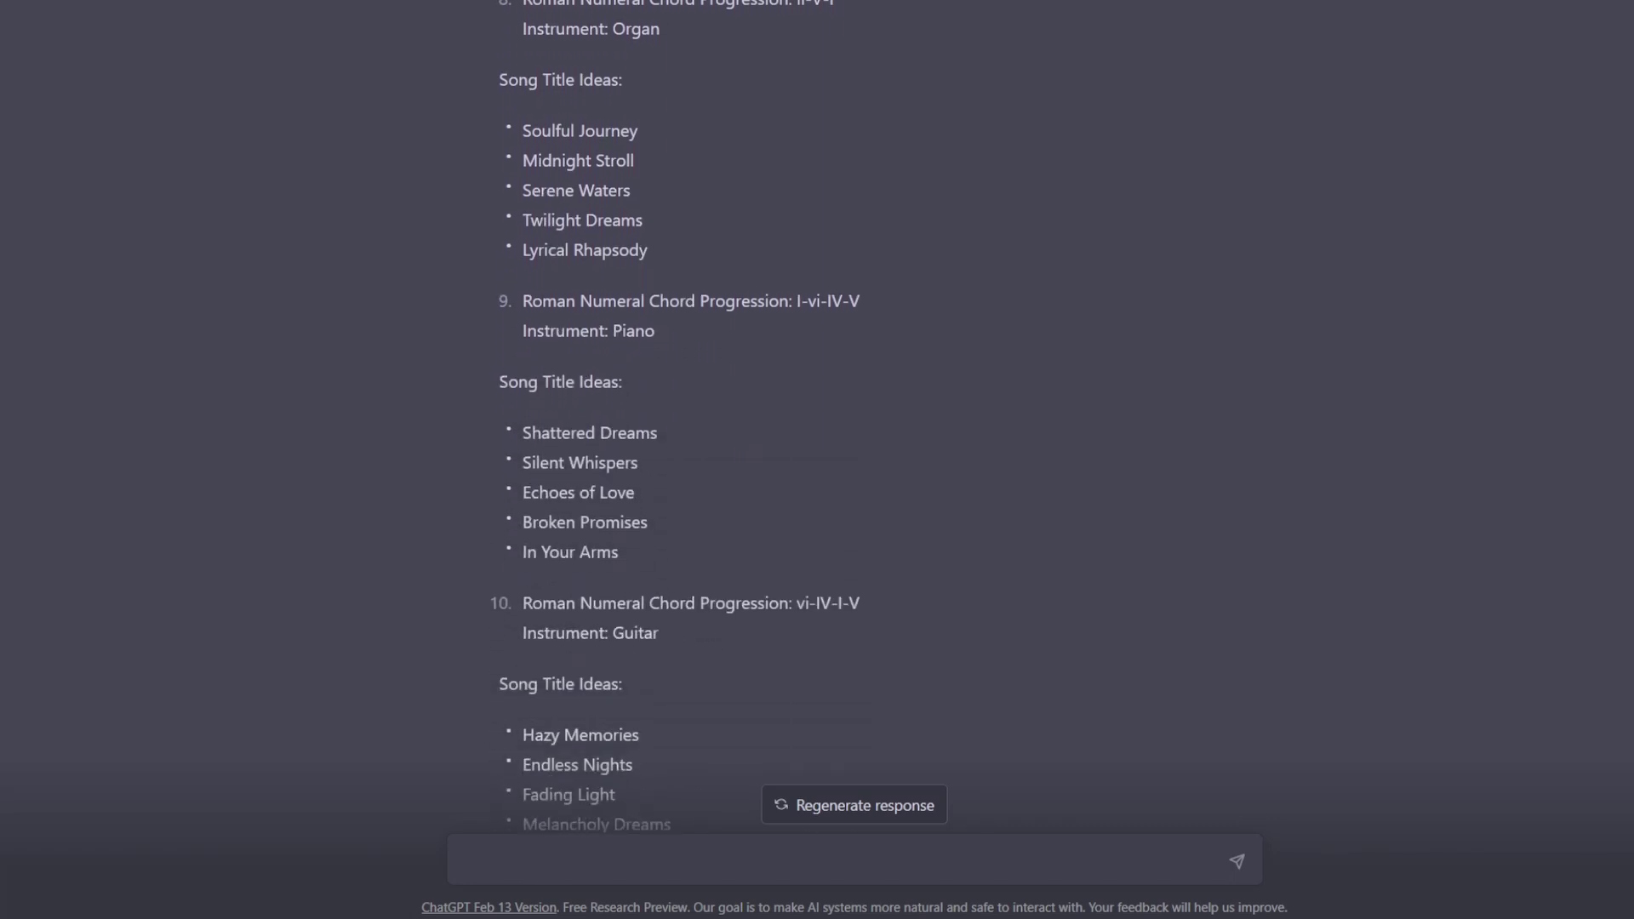
scroll(680, 423, "down", 2)
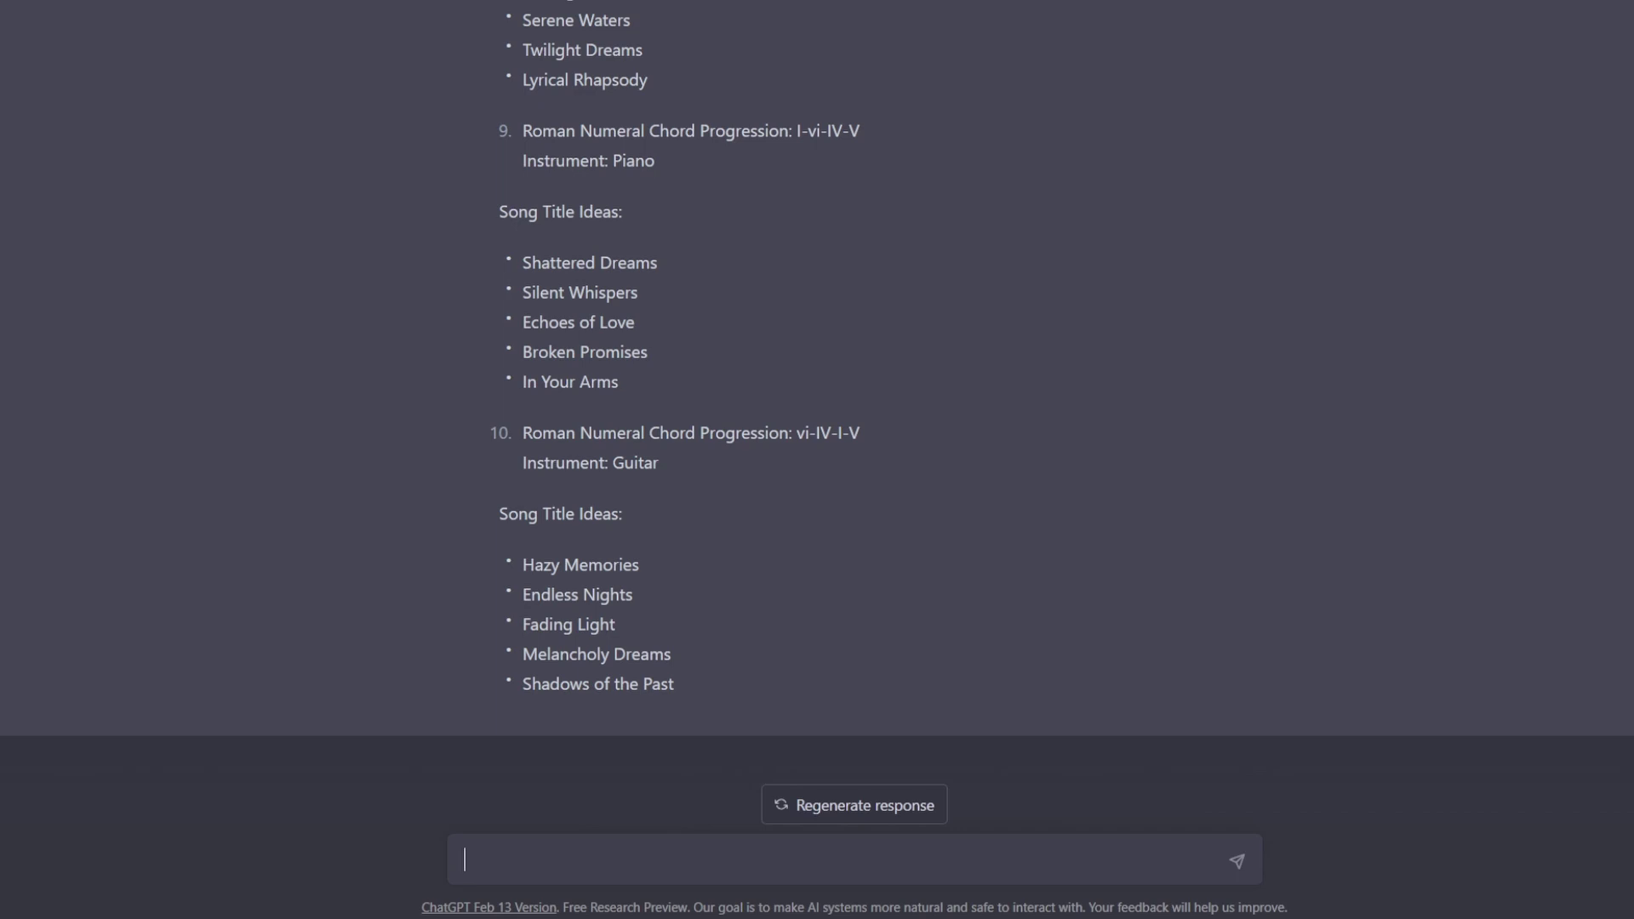
- Replace the half-typed draft with 'iterate on the song title: Endless Horizon' and send it
type("give me 20 differ")
key("ctrl+a")
key("BackSpace")
type("iterate on the song title: Endless Horizon")
key("Return")
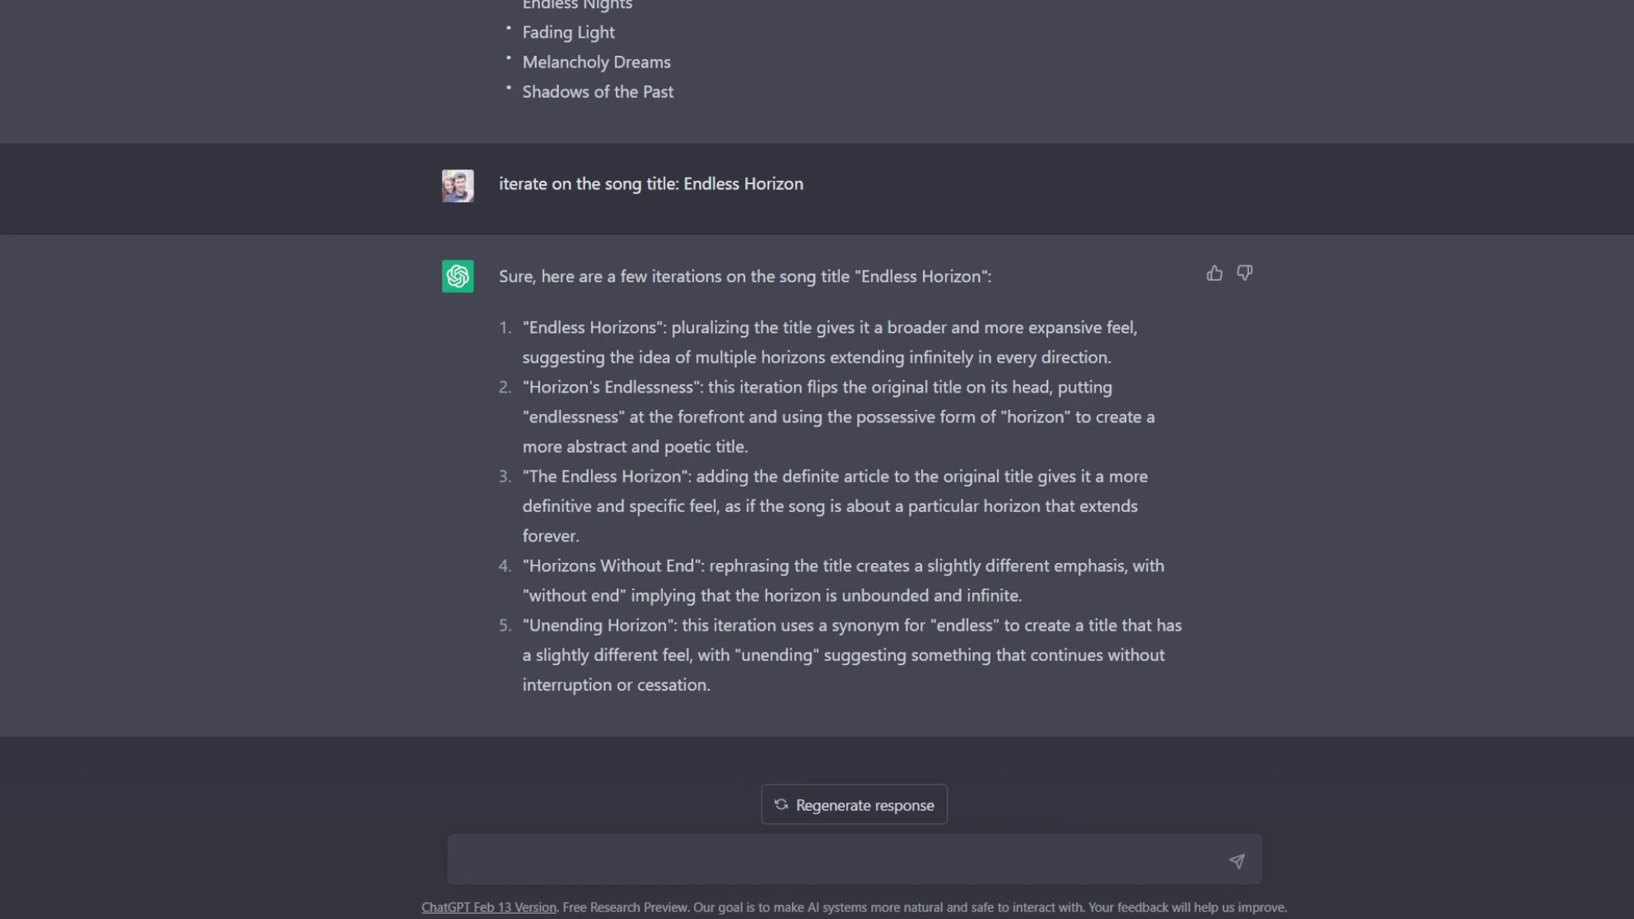
- Ask for 10 song titles about asking yourself why you still aren't happy when you should be
type("give me 10 song titles for a song about the following: Asking yourself why you still aren't happy when you should be")
key("Return")
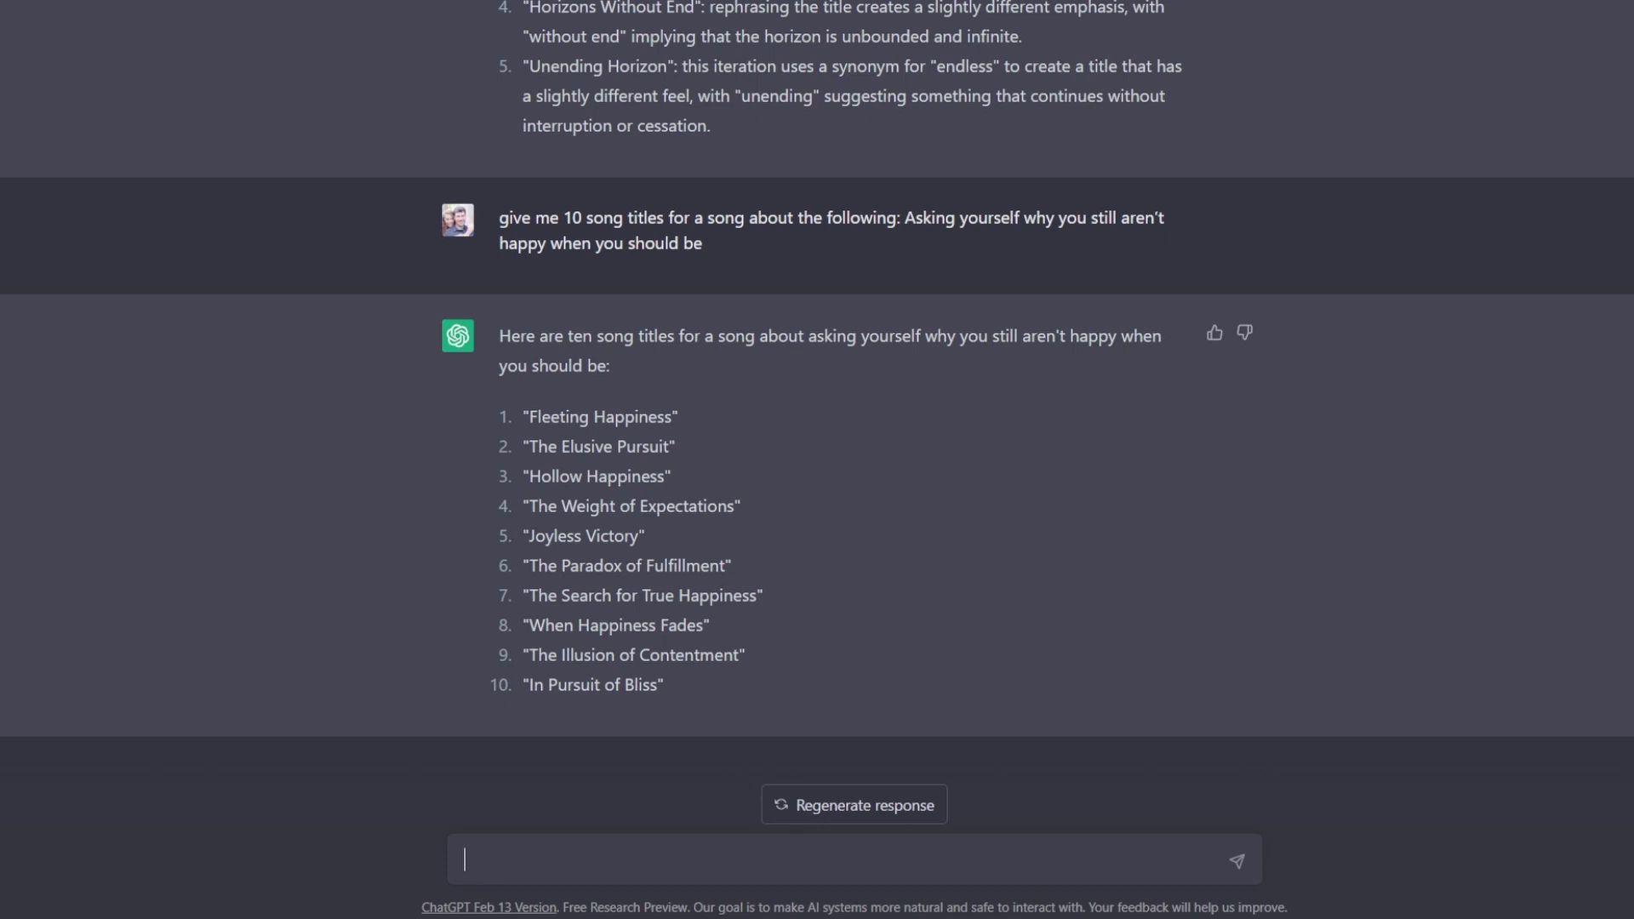
- Request 10 more versions similar to 'The elusive persuit' and review the returned titles
type("give me 10 more versions similar to \"The elusive pe")
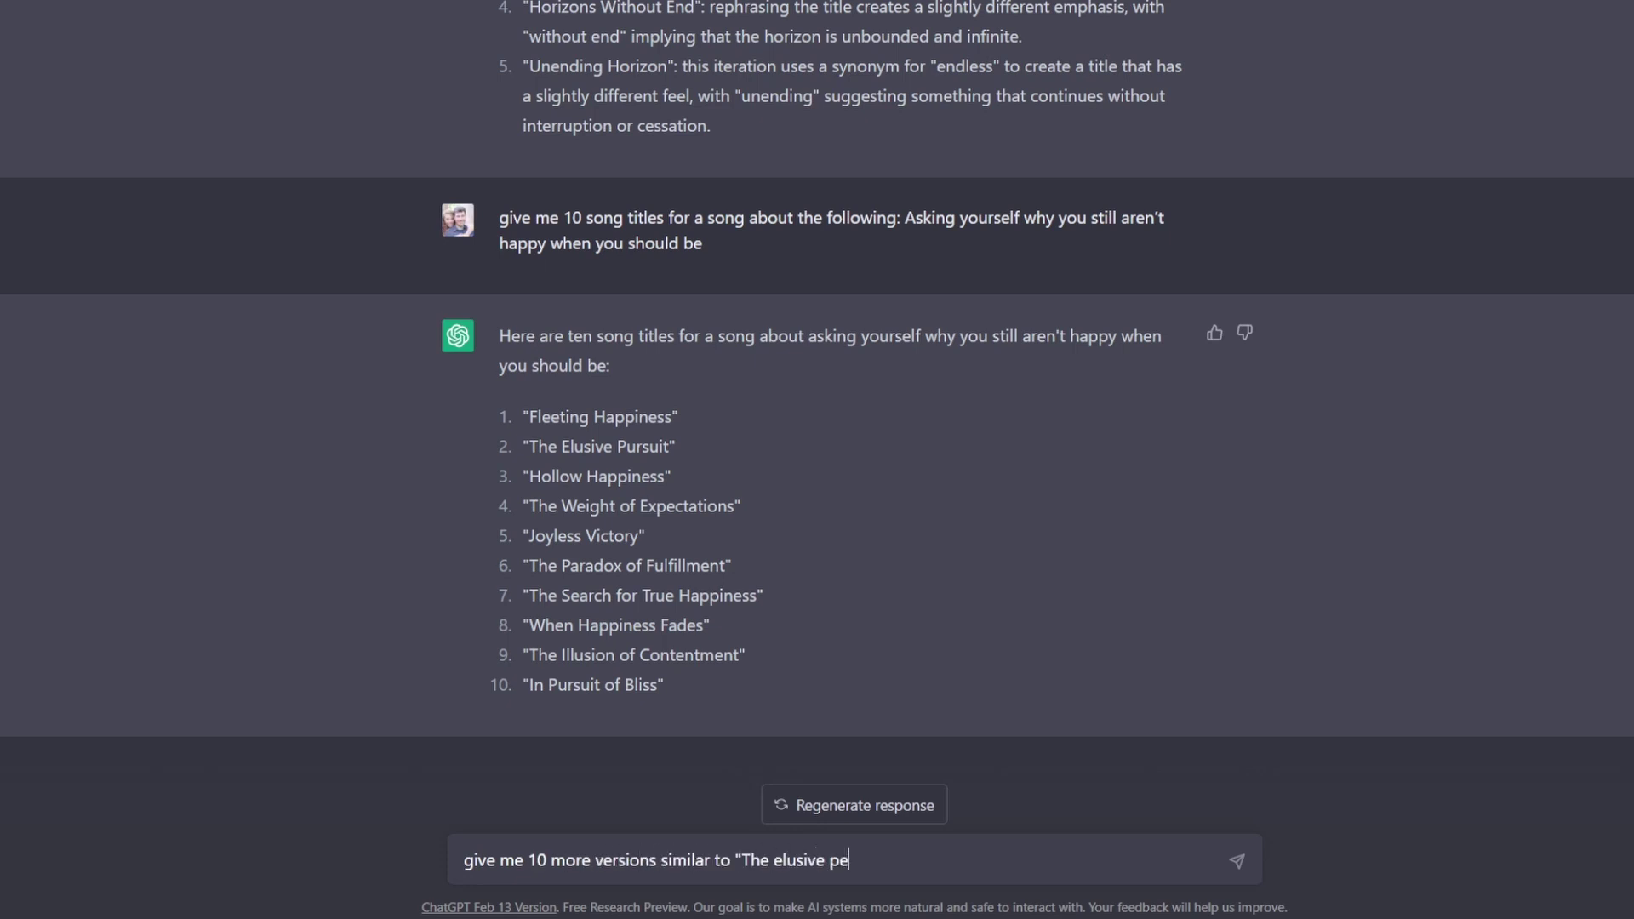
type("rsuit\"")
key("Return")
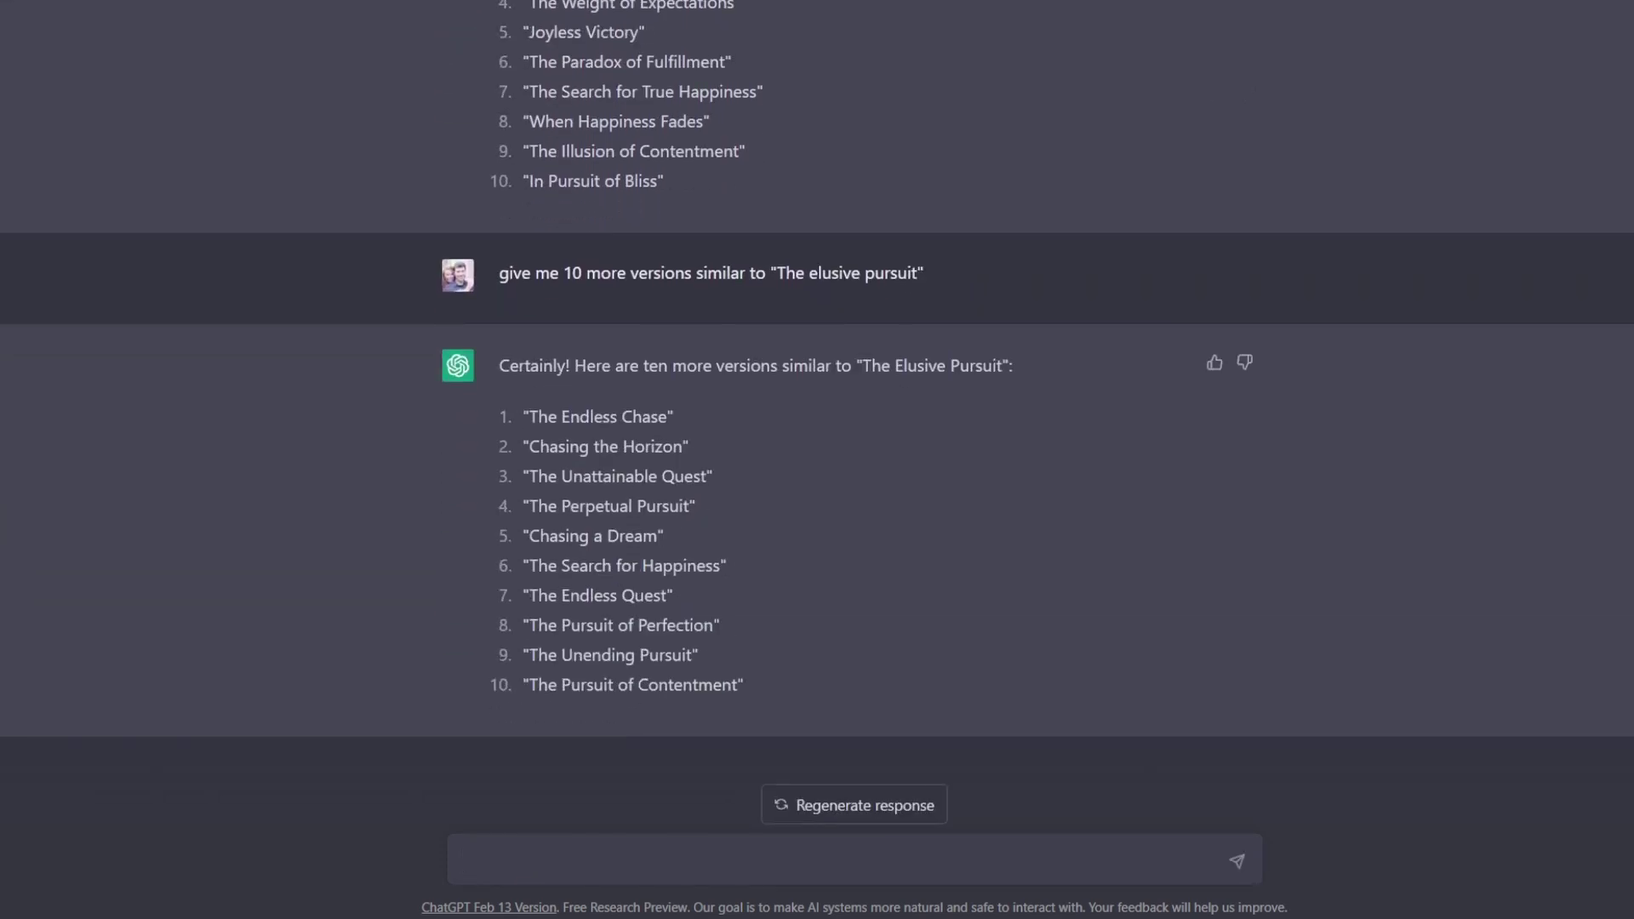
scroll(817, 424, "up", 4)
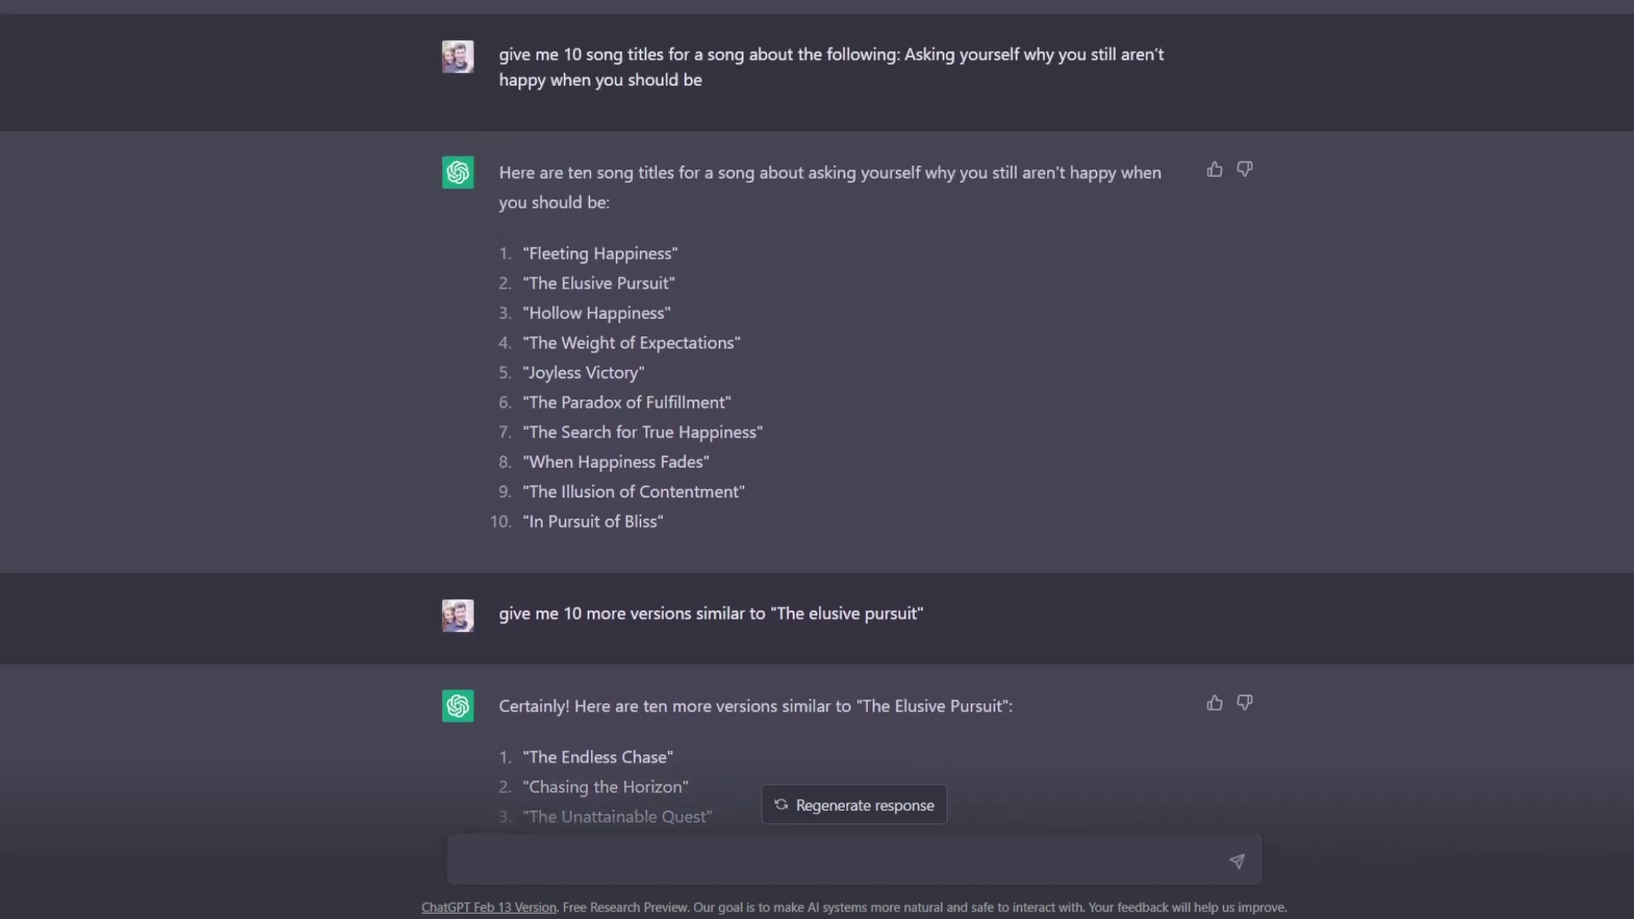
scroll(818, 425, "down", 2)
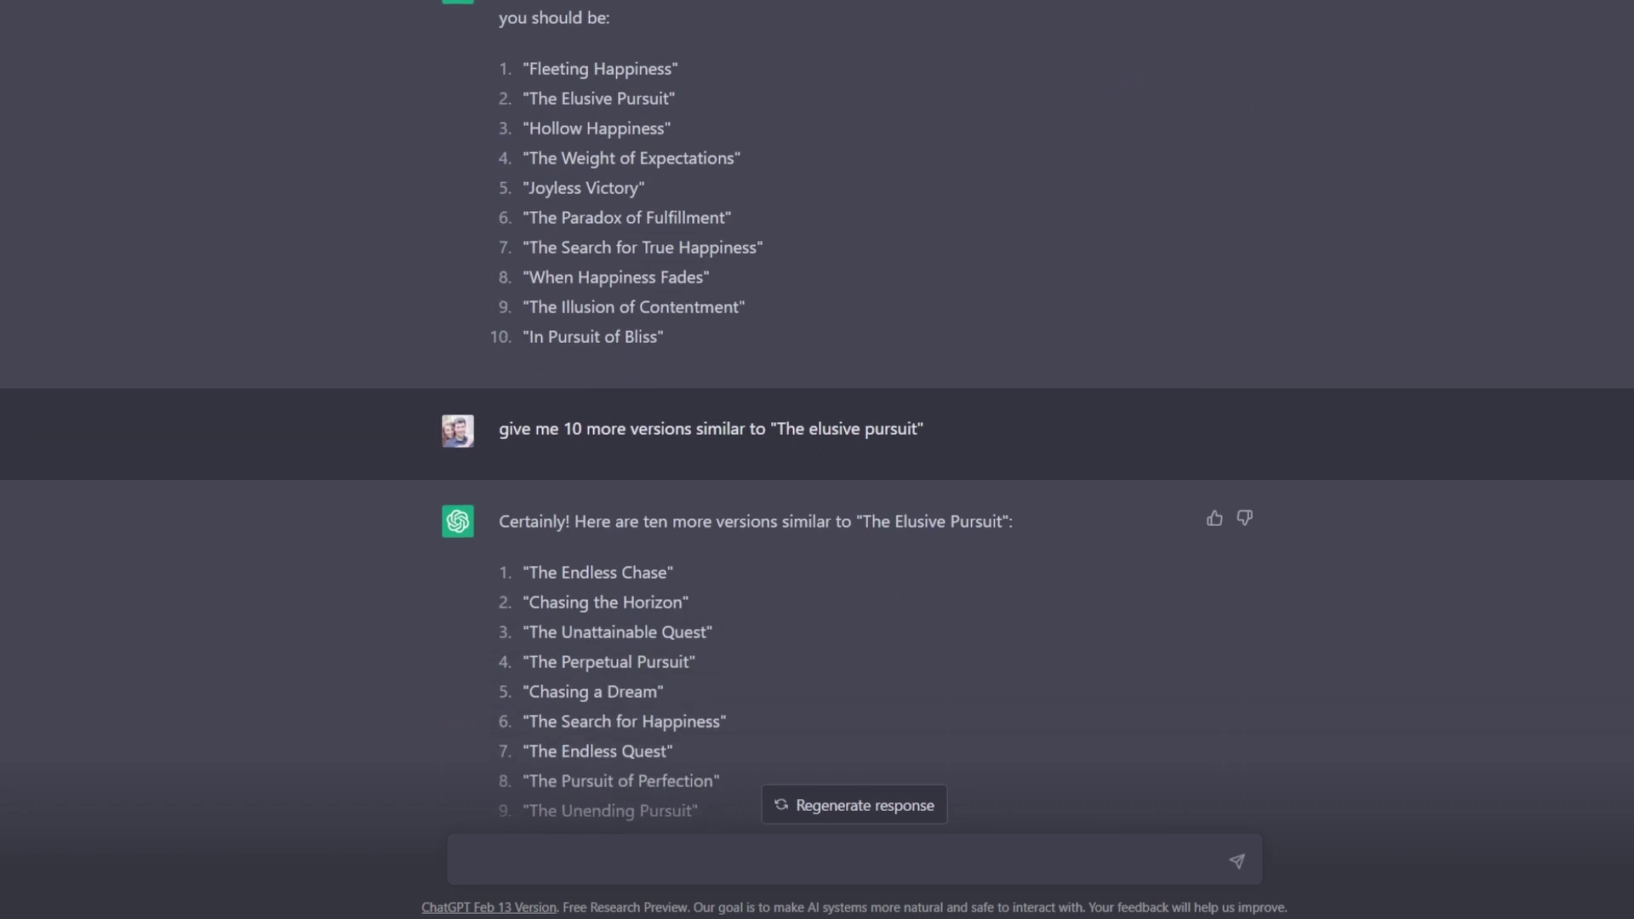
scroll(817, 424, "down", 2)
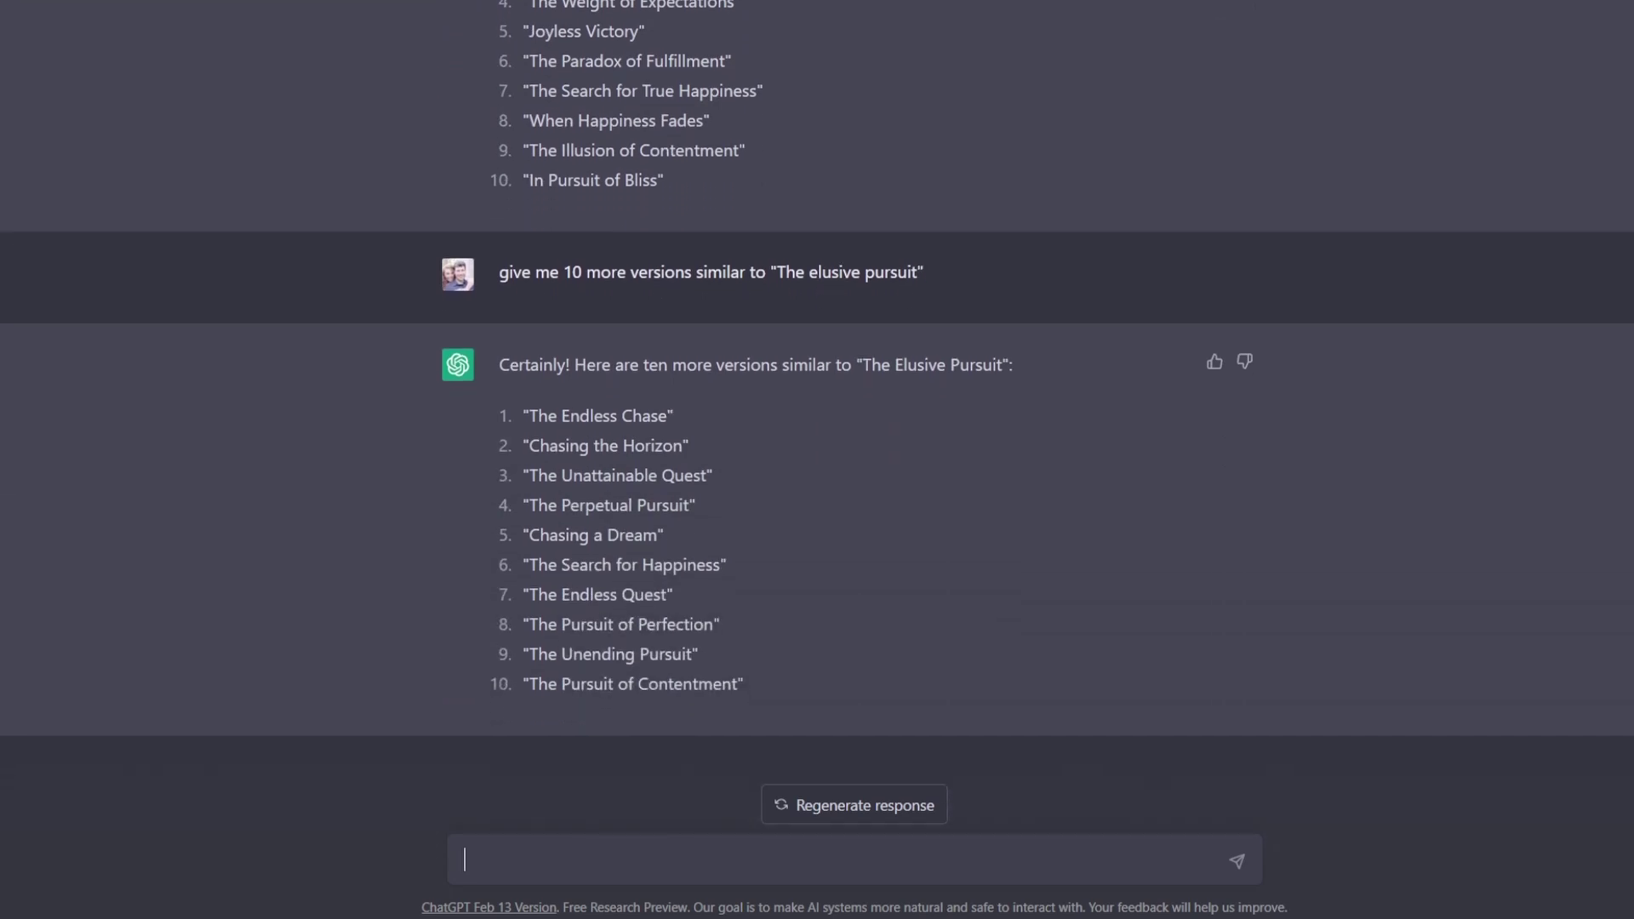
scroll(818, 425, "up", 2)
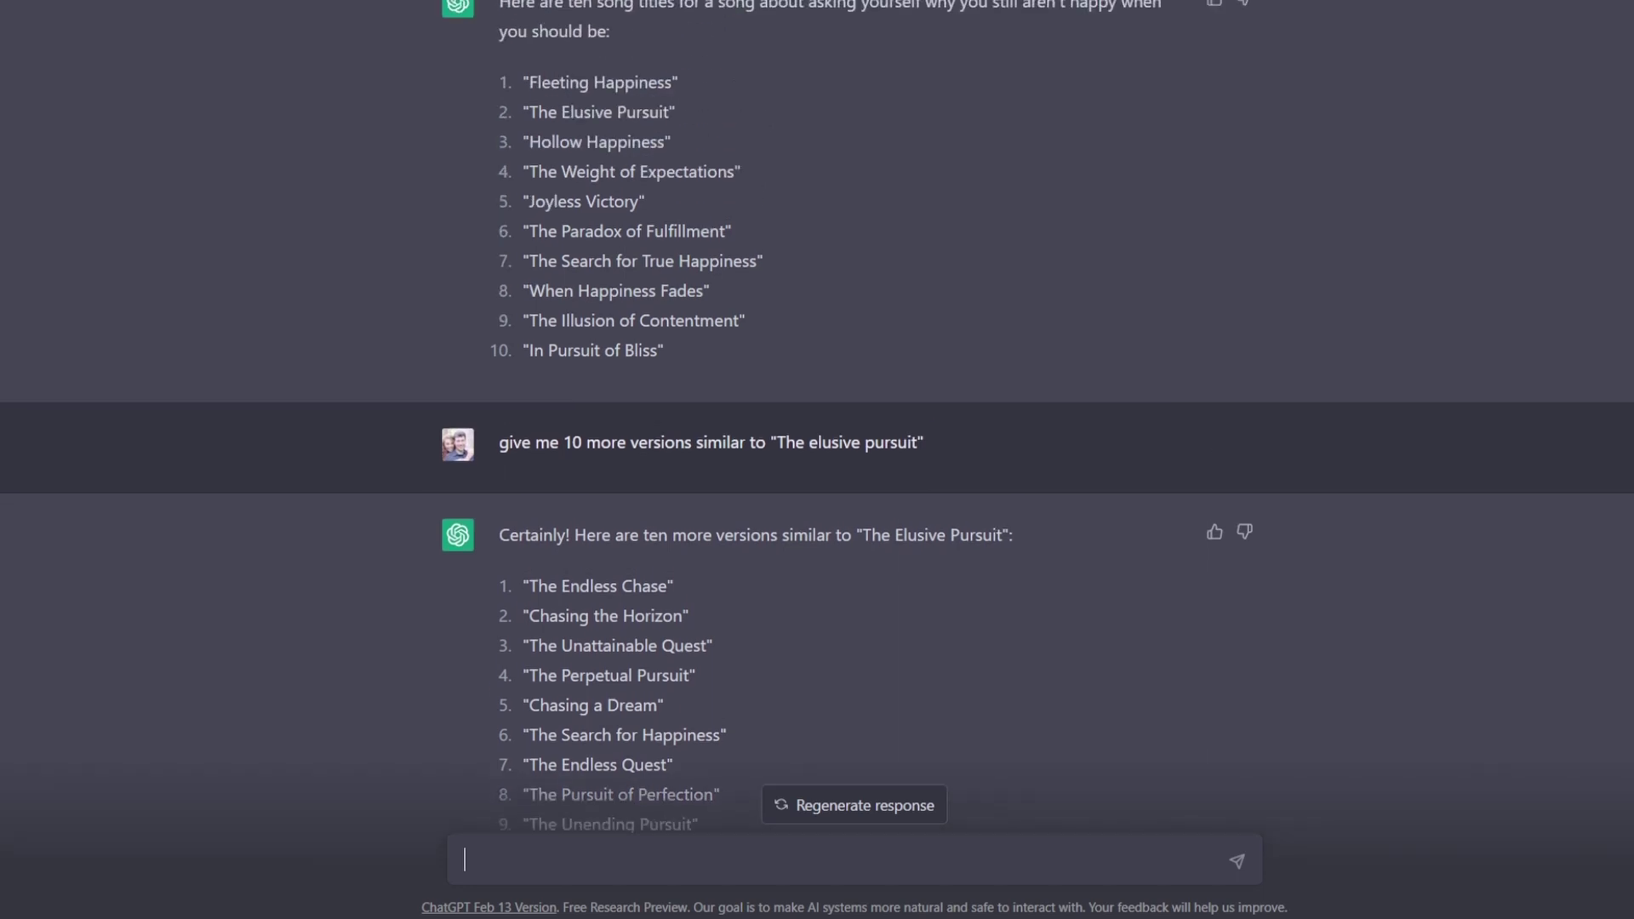
left_click_drag(676, 111, 523, 112)
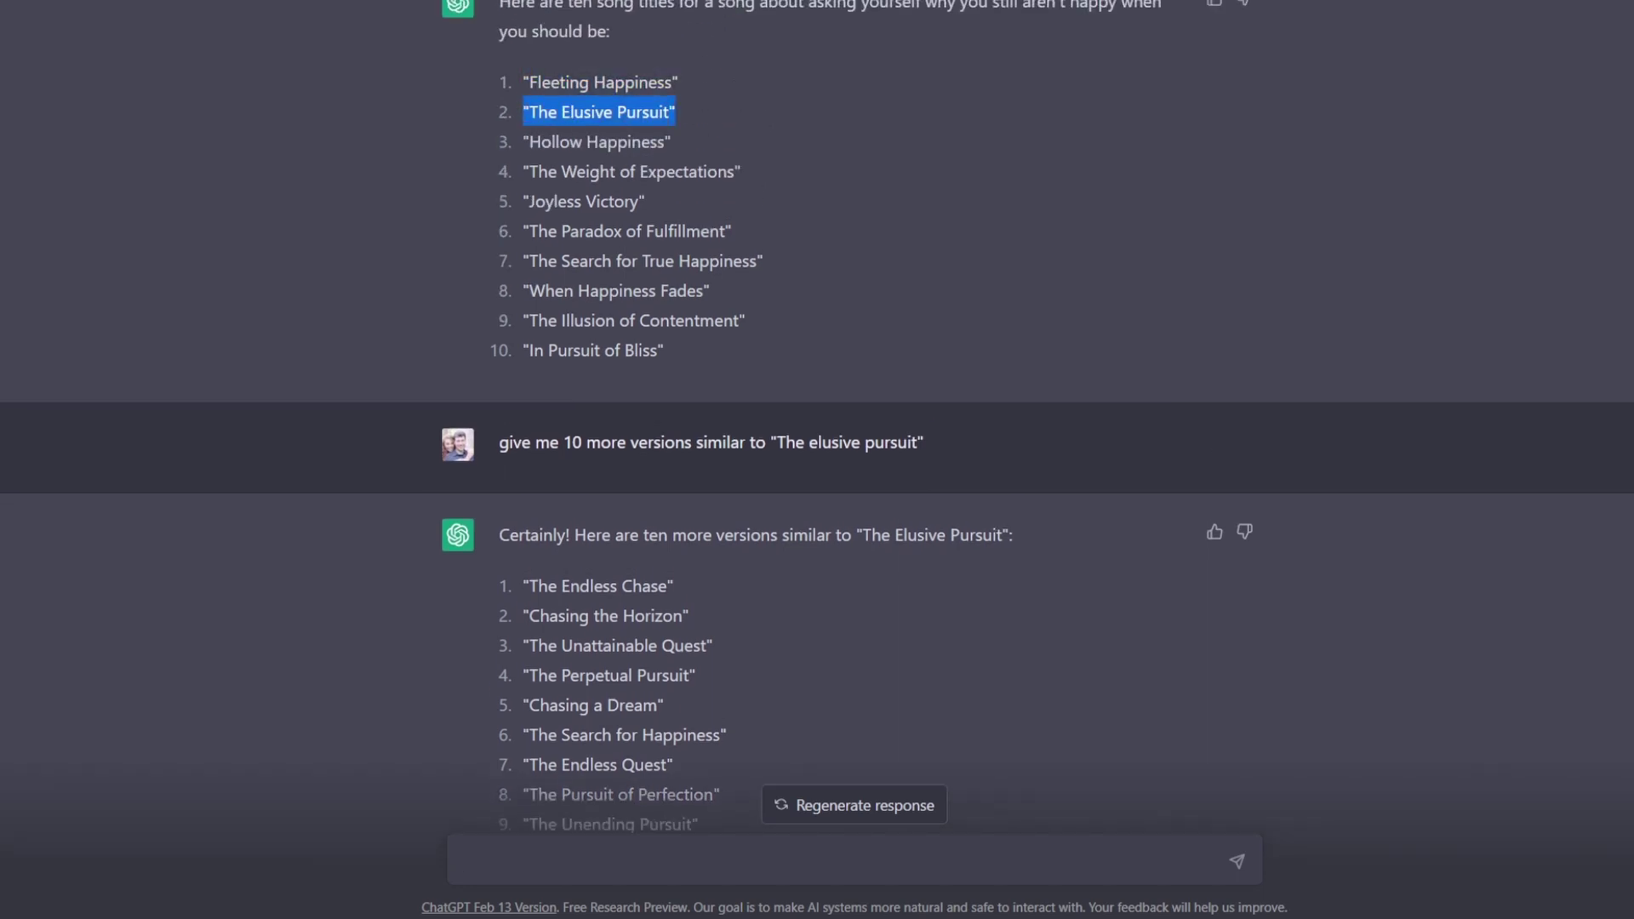
scroll(818, 425, "down", 2)
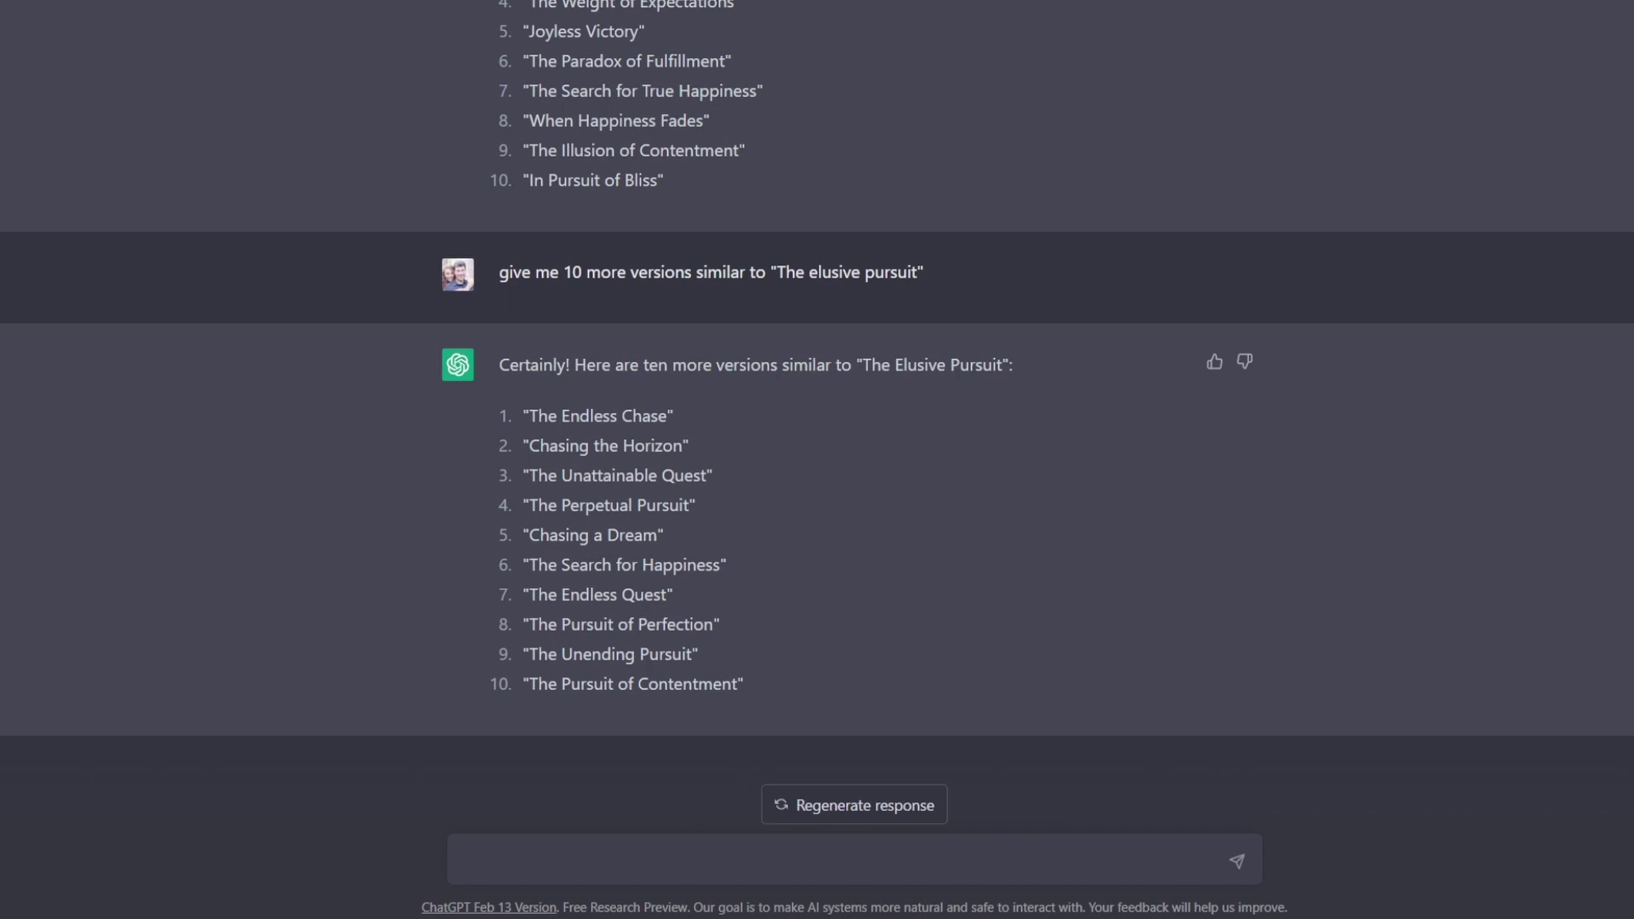
- Paste and send the prepared request for four sad major-key Roman numeral chord progressions
type("give me 4 different chord progressions in roman numeral notation for a sad song in a major key")
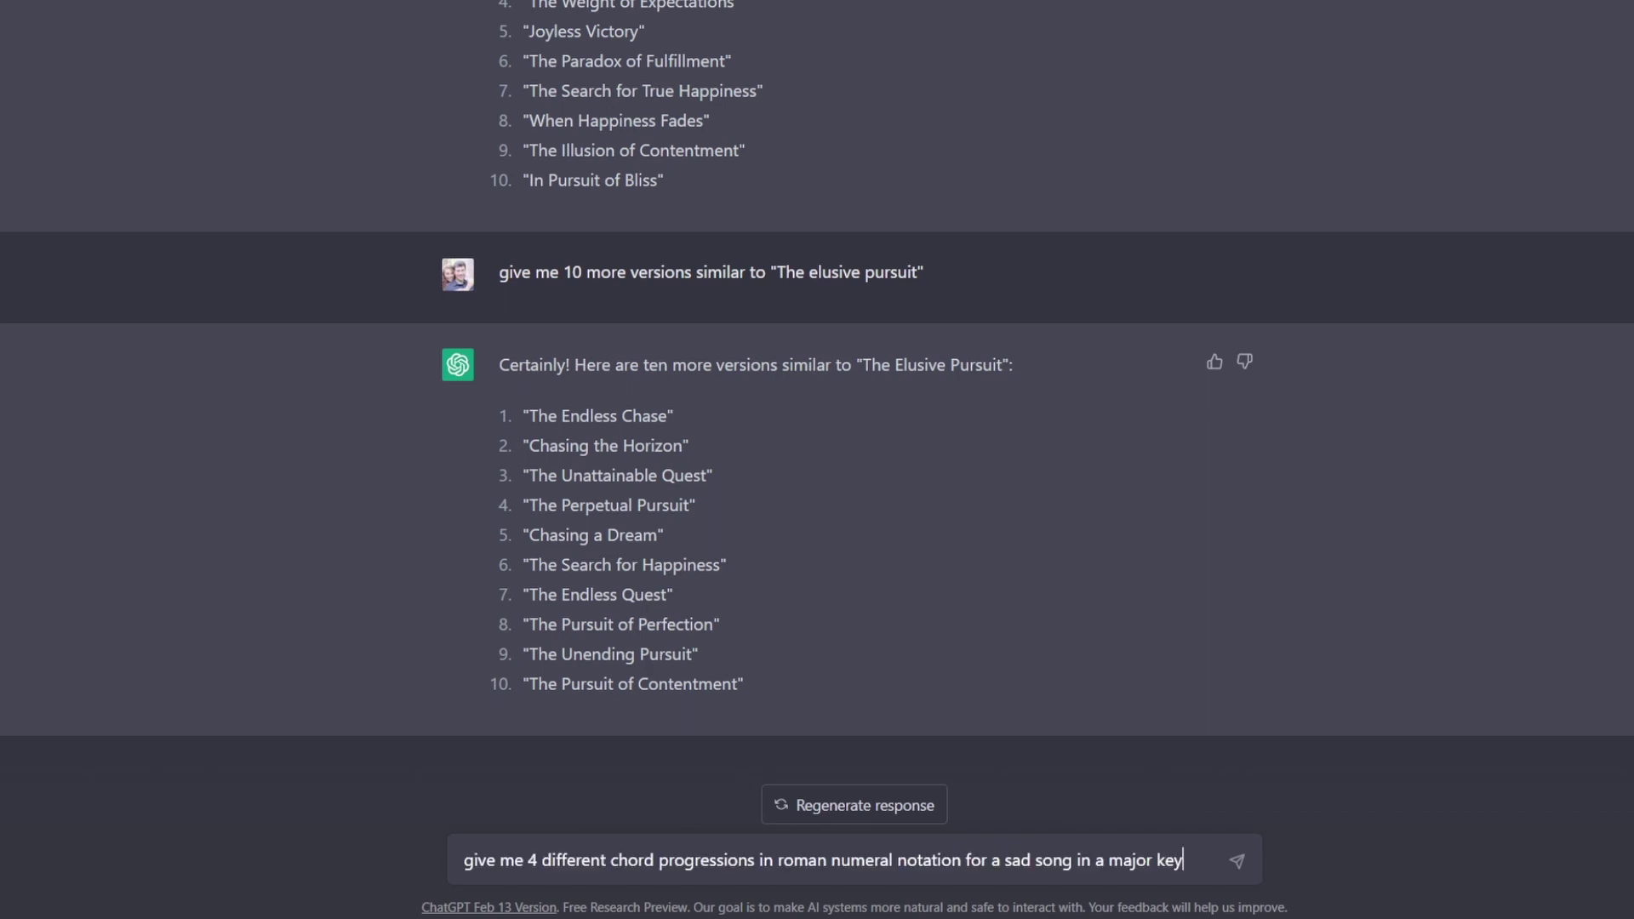
key("Return")
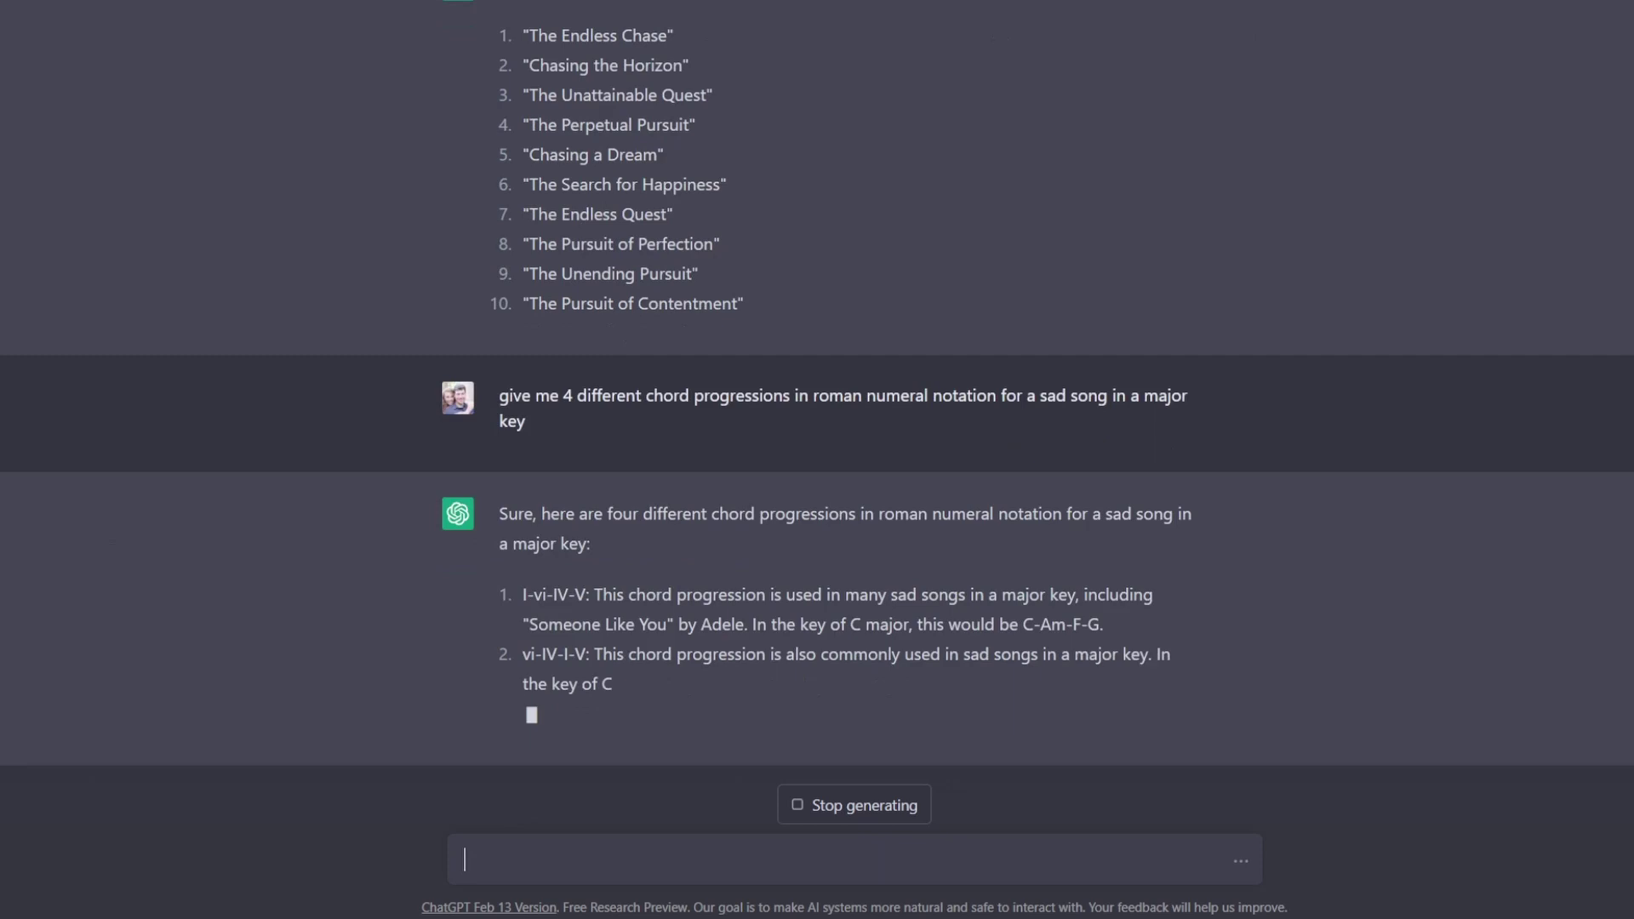